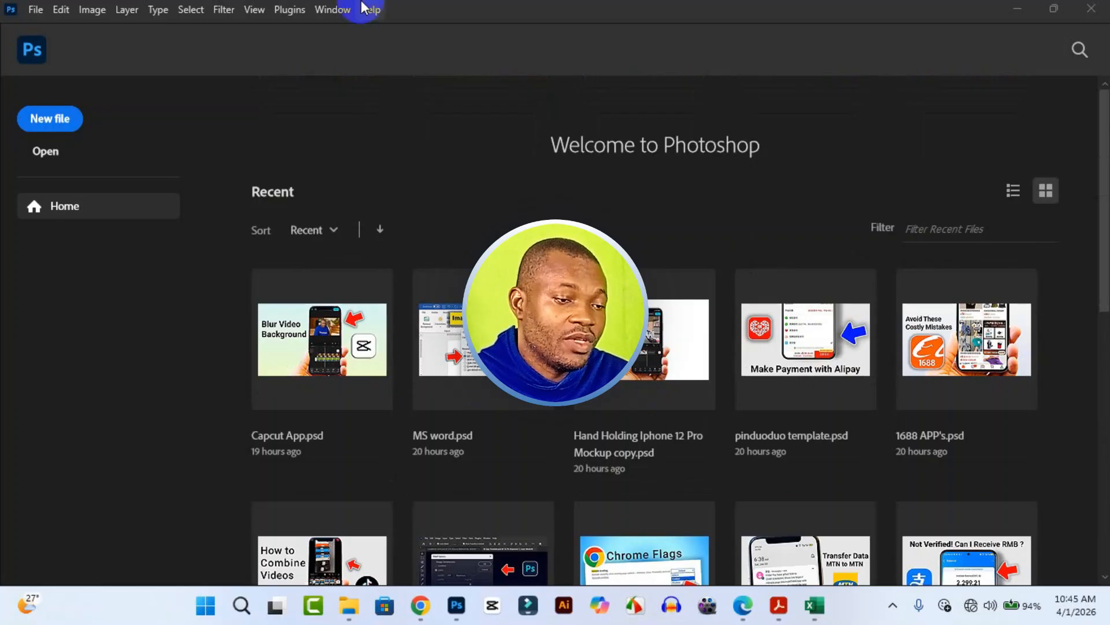
Switch to File Explorer and extract the Black-Wall-Logo-Mockup archive in Downloads into its own folder with WinRAR
click(1011, 11)
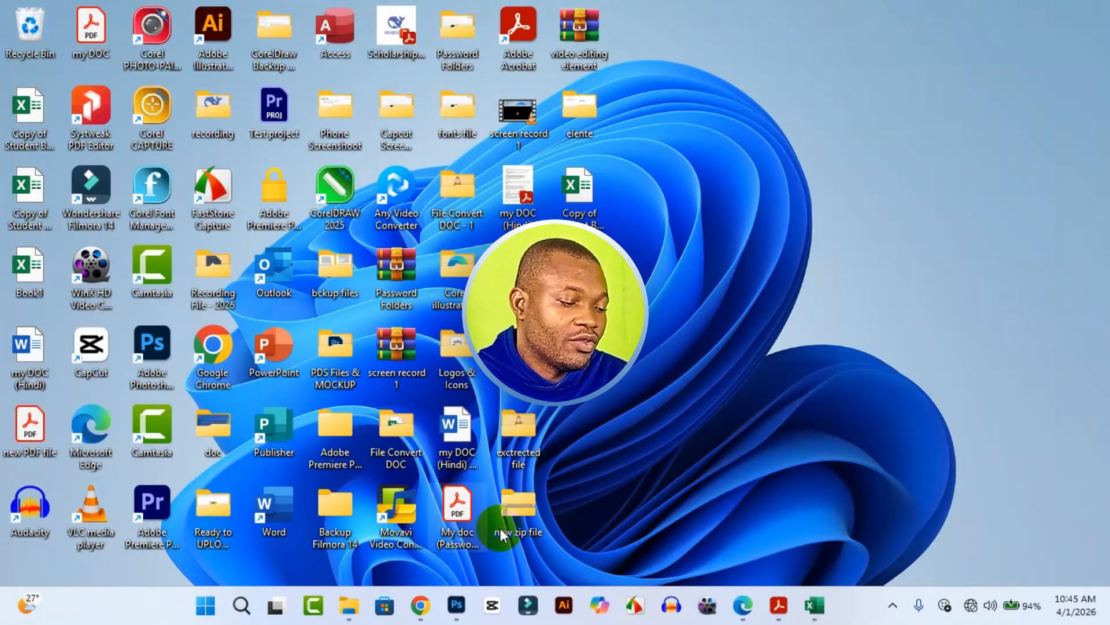
mouse_move(351, 617)
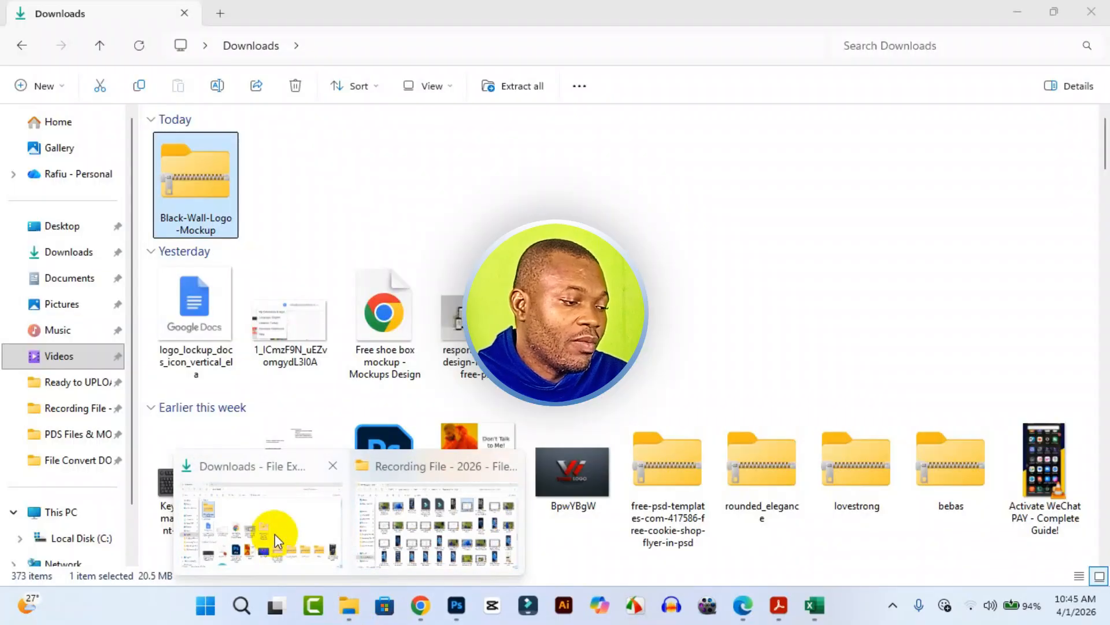
click(276, 533)
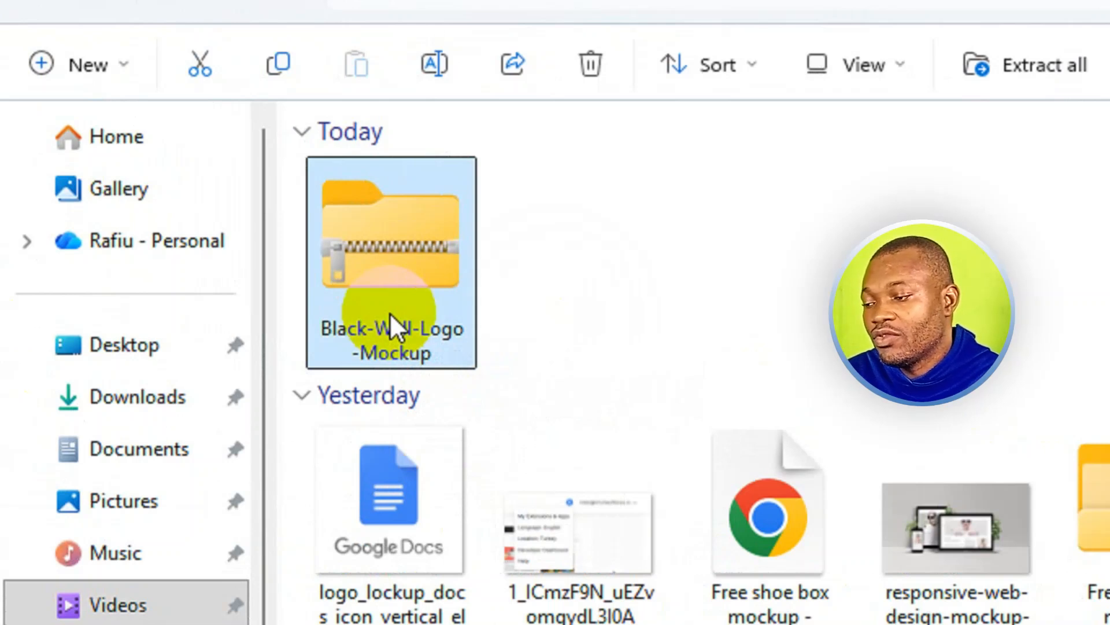
right_click(406, 279)
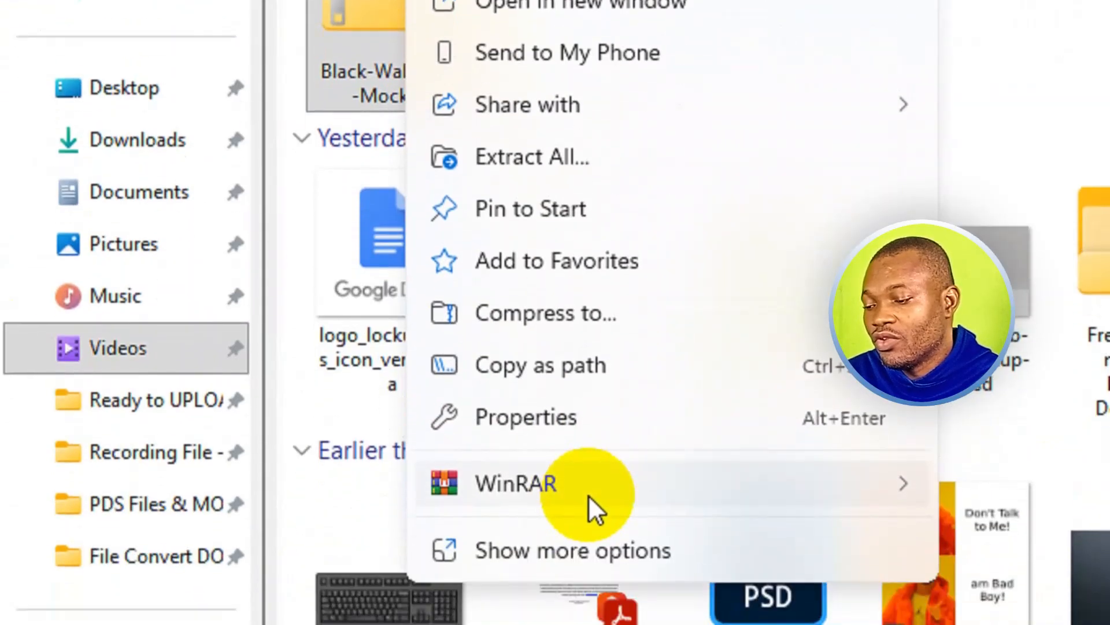
mouse_move(588, 468)
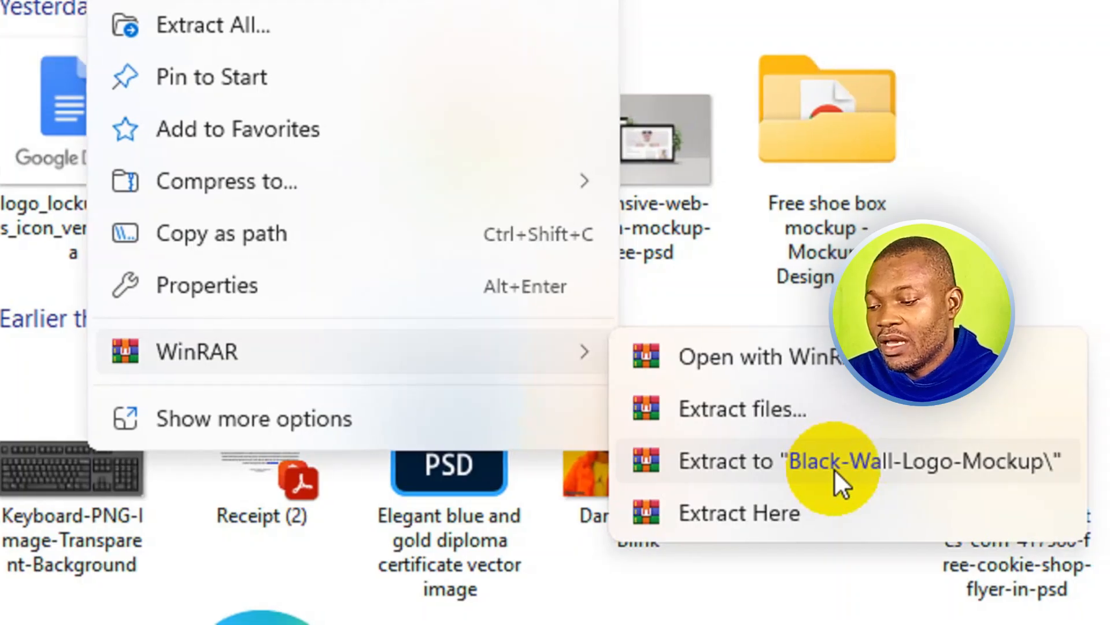
click(834, 468)
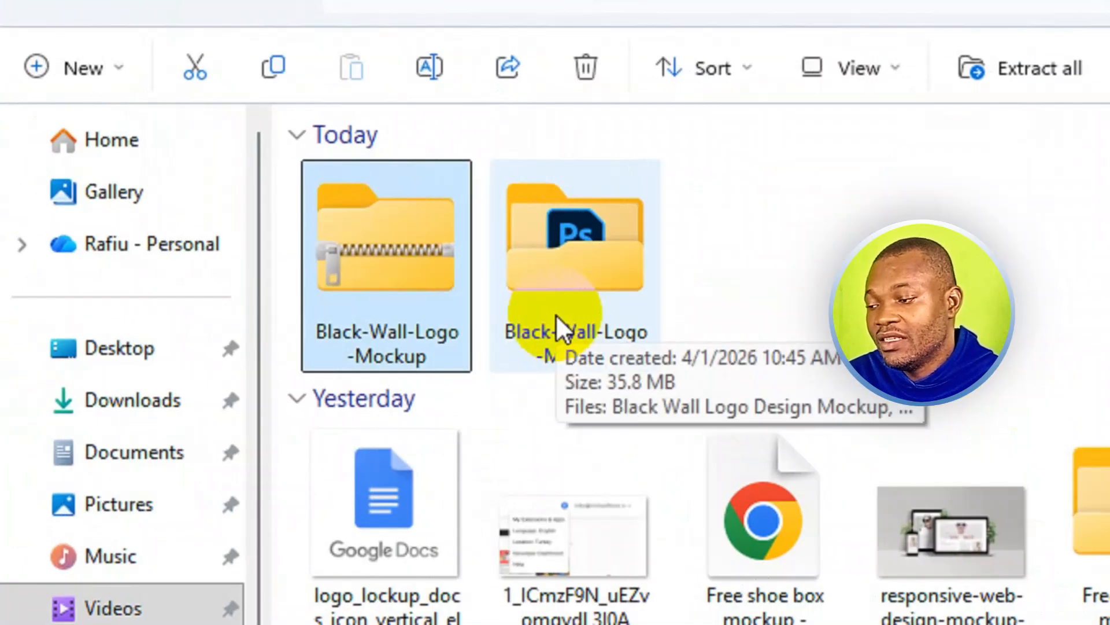
Open the extracted Black-Wall-Logo-Mockup folder and open the Black Wall Logo Design Mockup Photoshop file
click(580, 276)
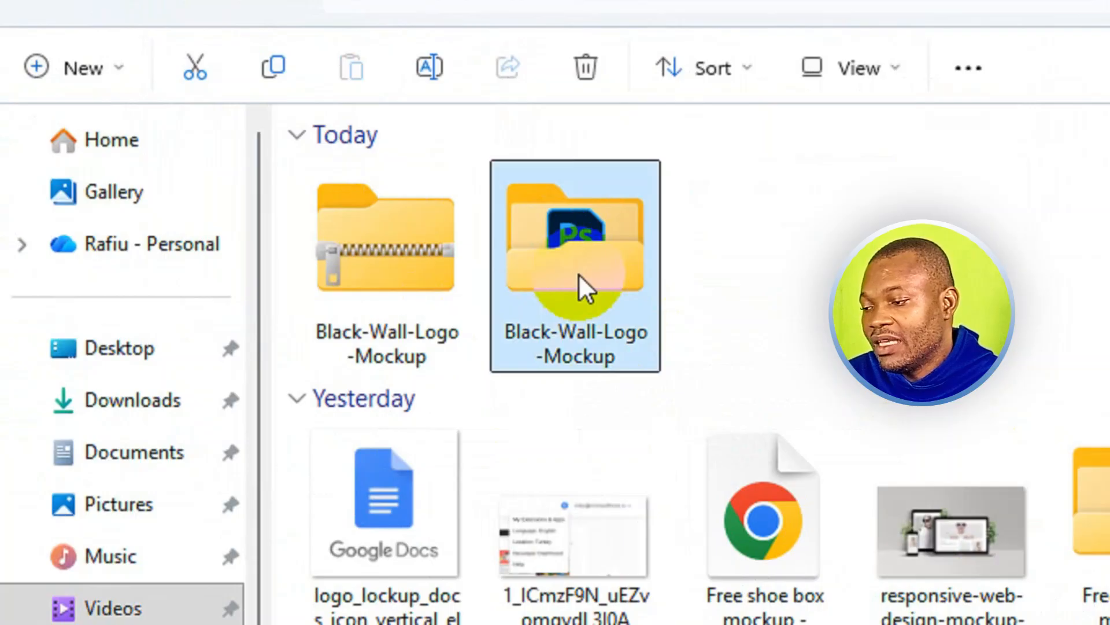
double_click(578, 273)
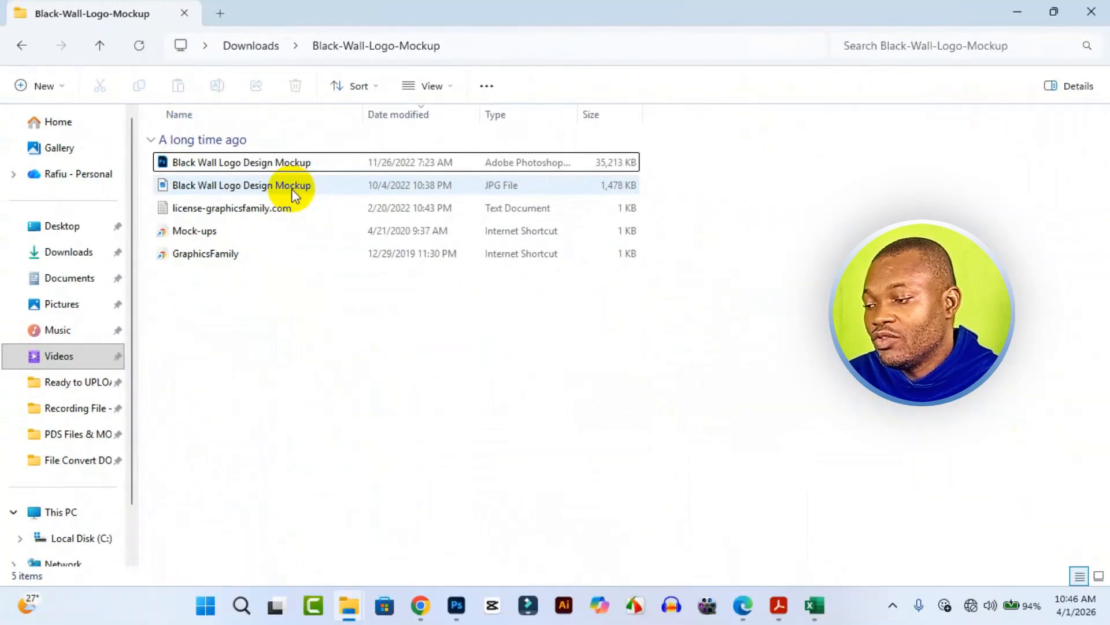
click(264, 163)
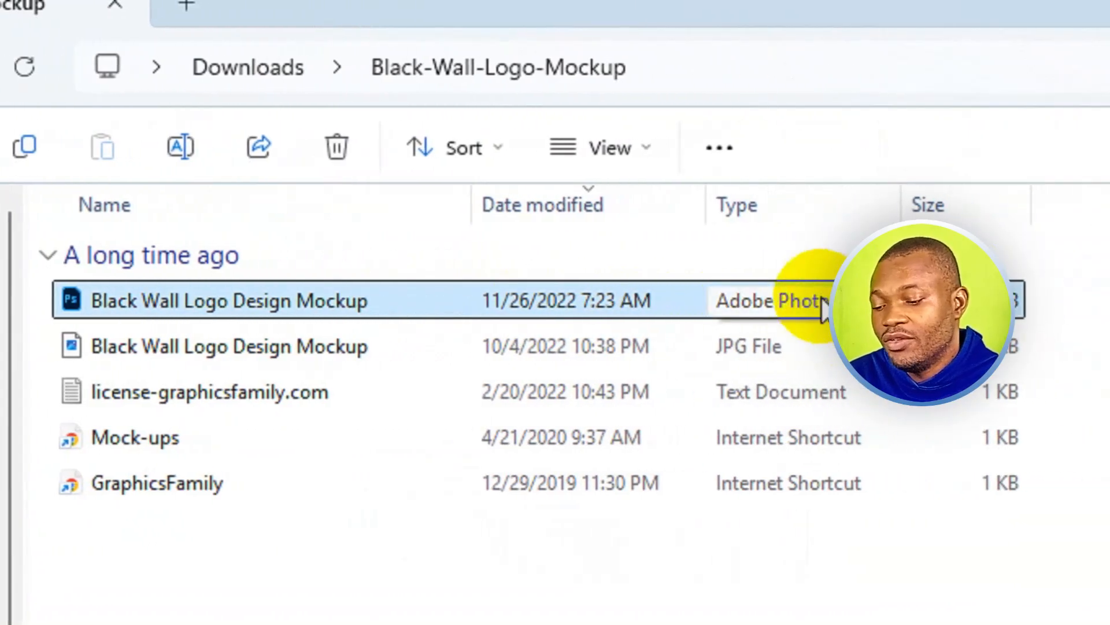
double_click(824, 305)
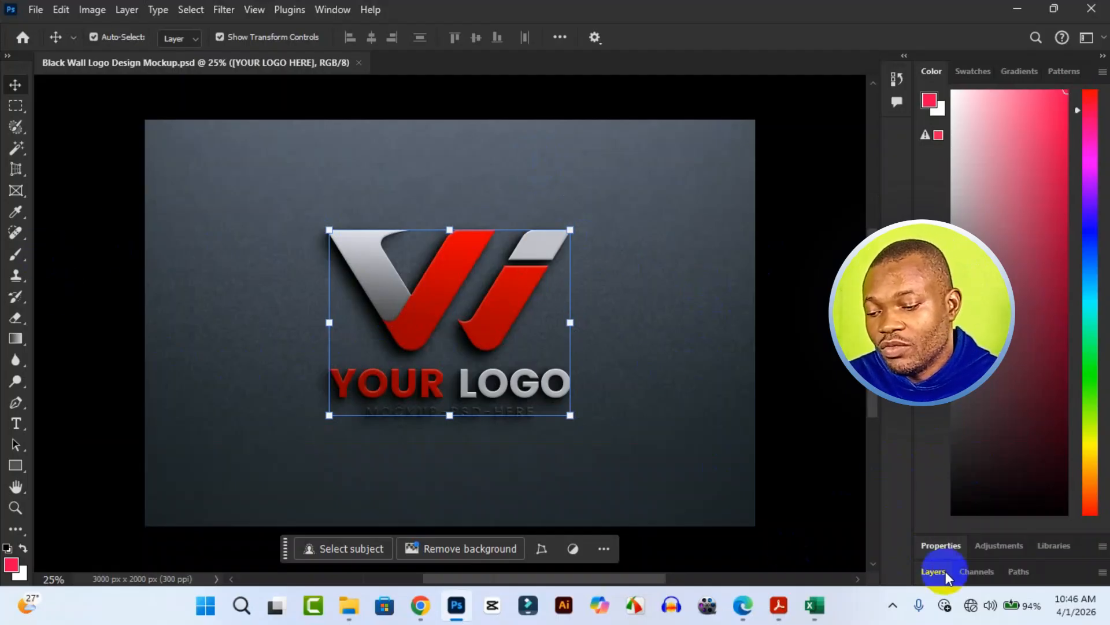
Show the layer list and open the contents of the [YOUR LOGO HERE] smart object for editing
click(938, 546)
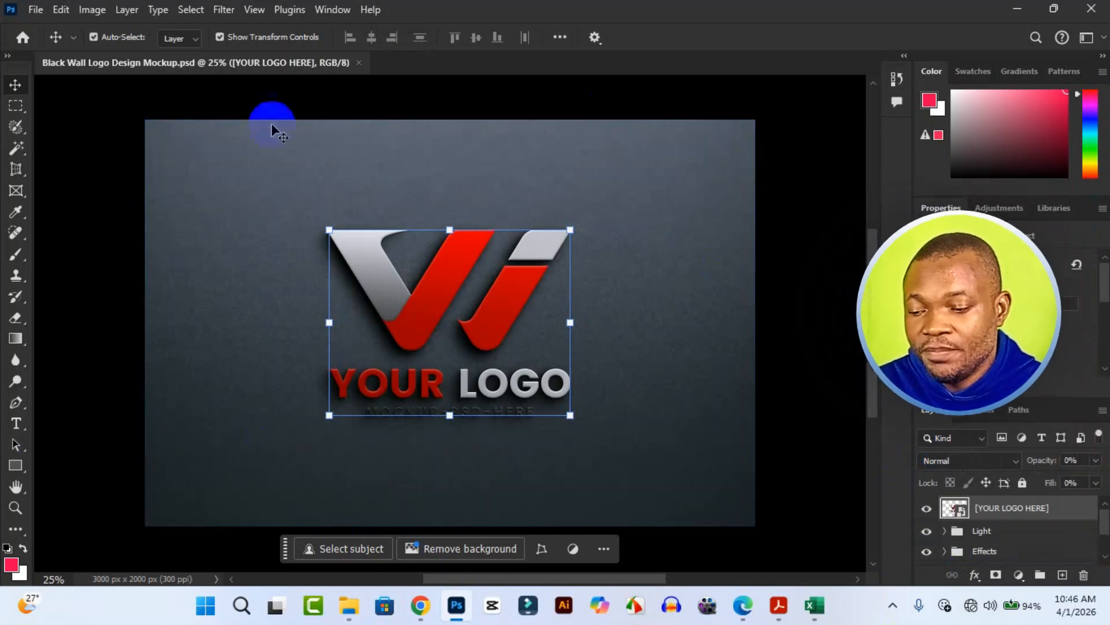
click(1009, 535)
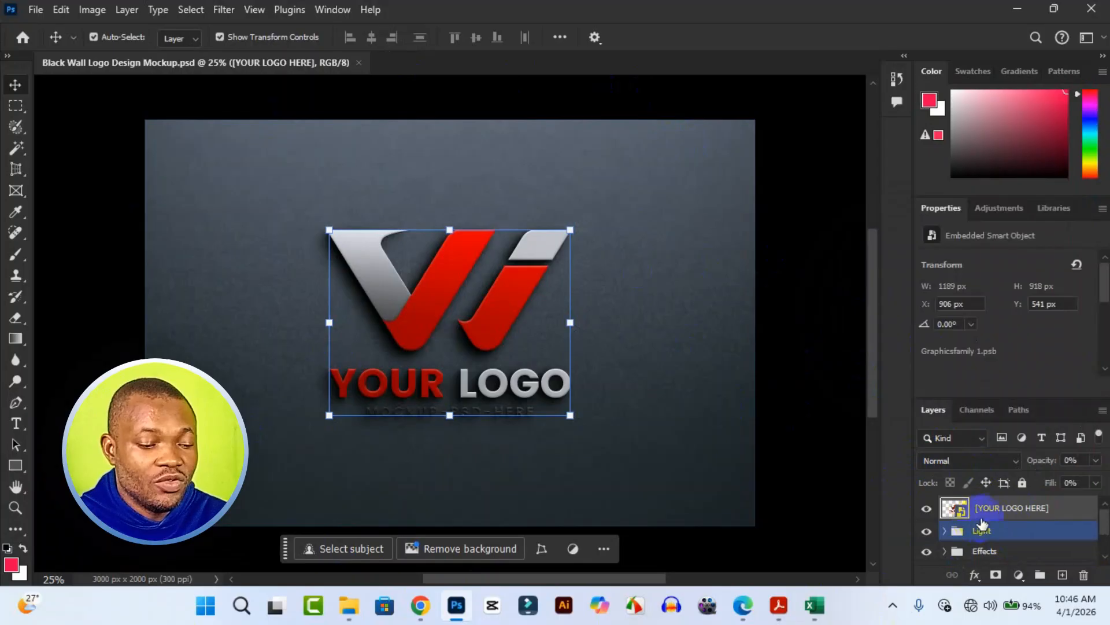
click(1011, 518)
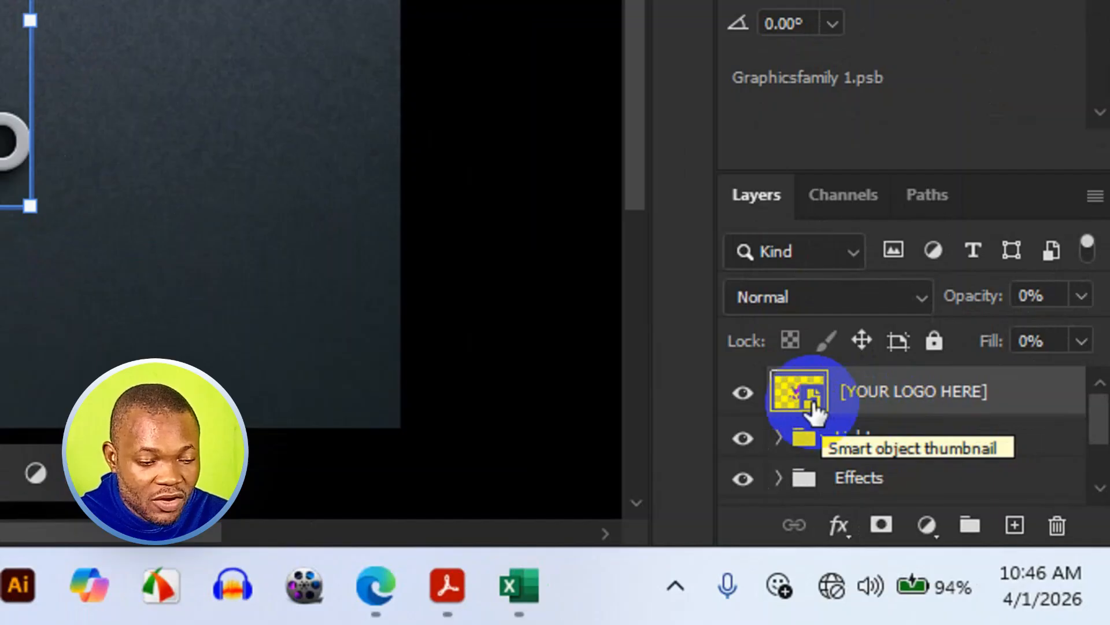
double_click(812, 399)
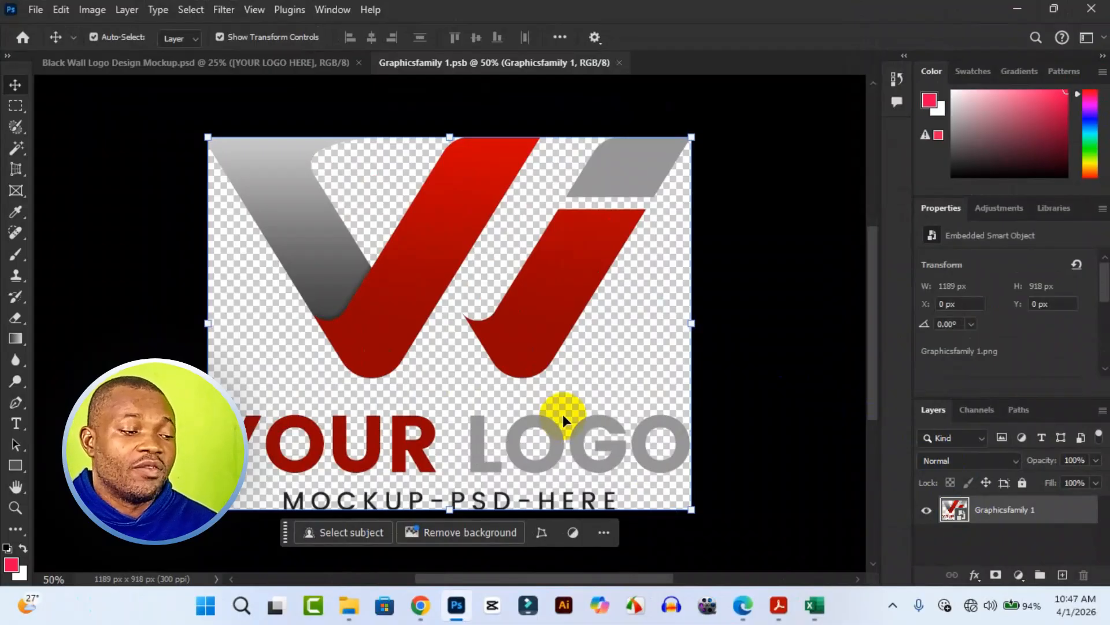
Switch to File Explorer and select the Google_logo image in the Downloads folder
click(500, 370)
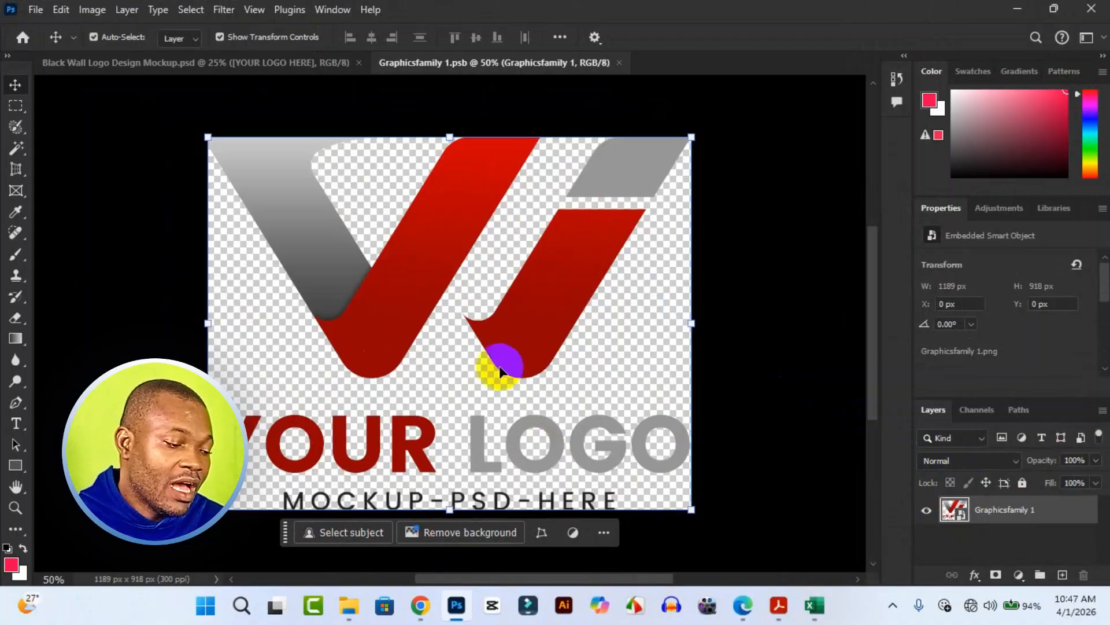
mouse_move(357, 601)
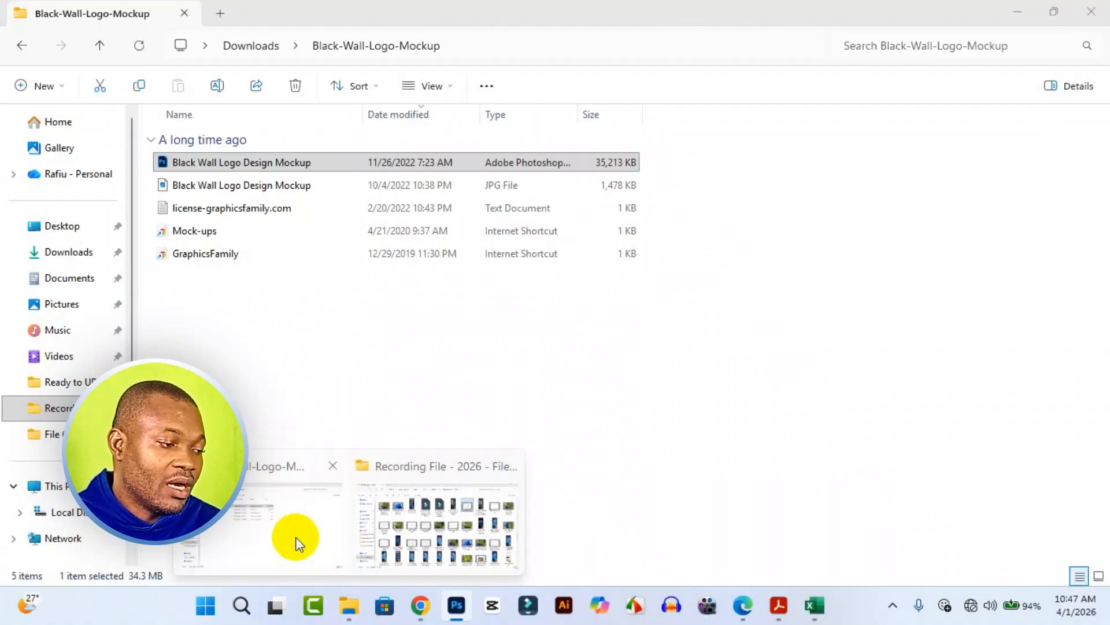
click(296, 537)
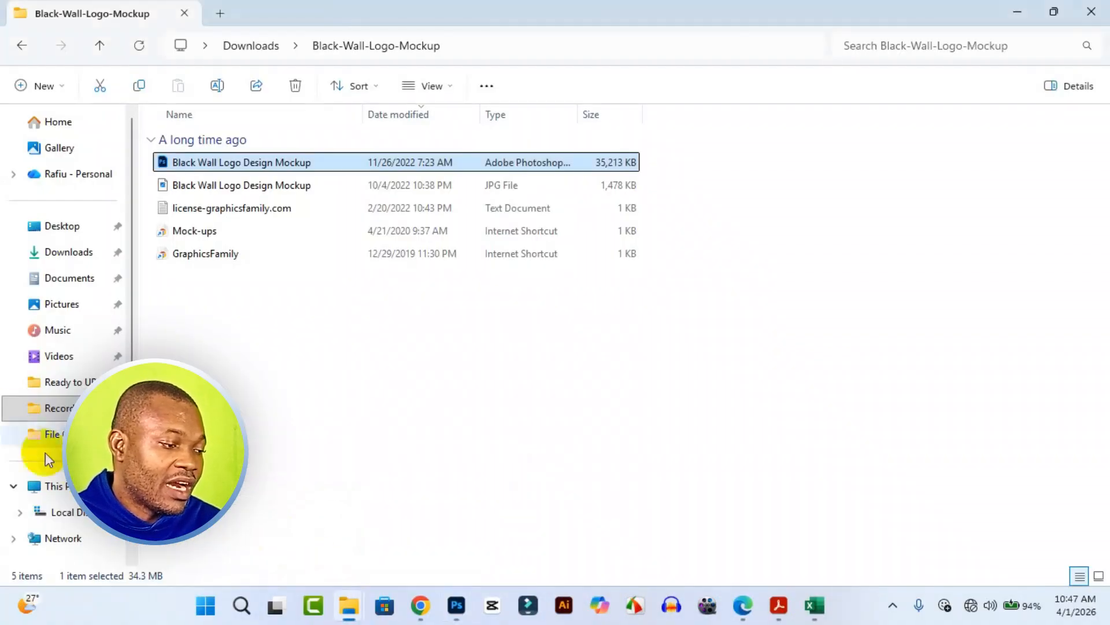
click(66, 260)
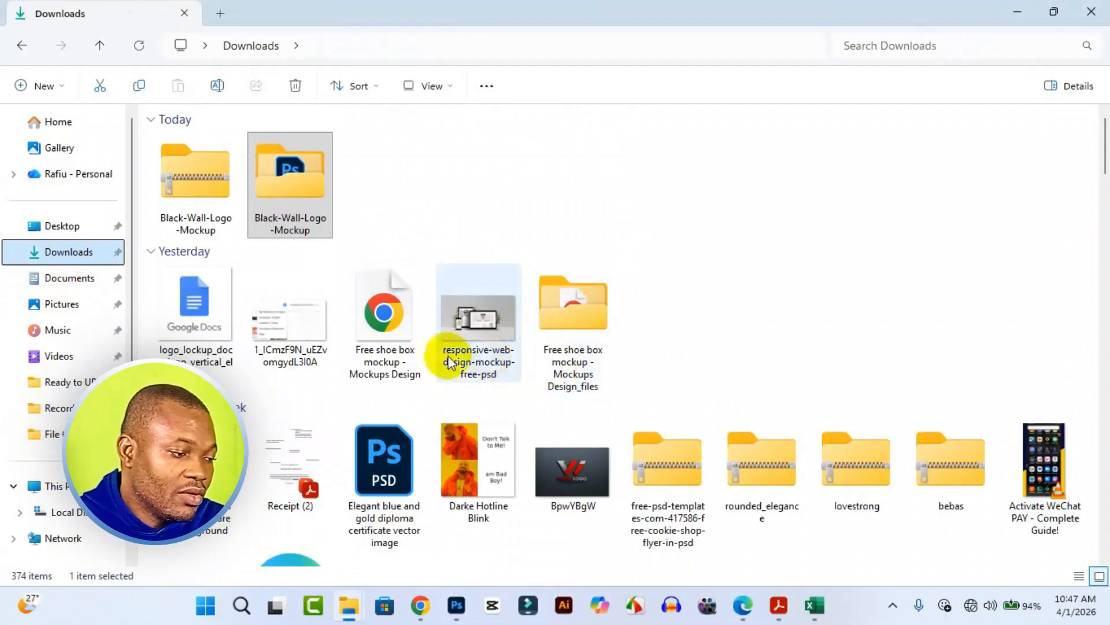
scroll(500, 377, down, 10)
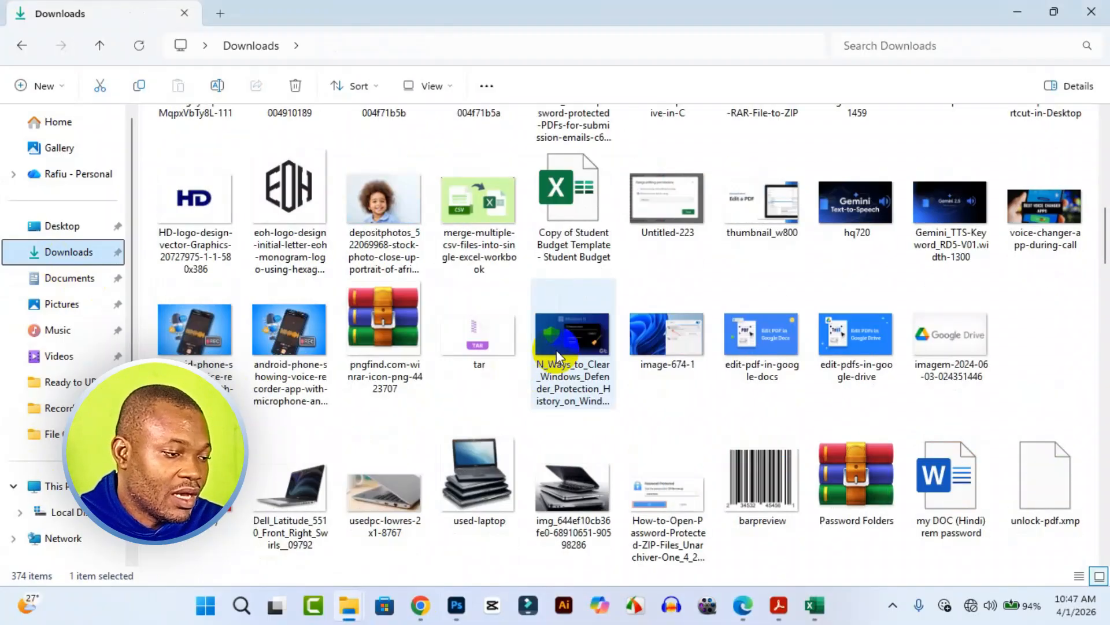
scroll(556, 349, up, 8)
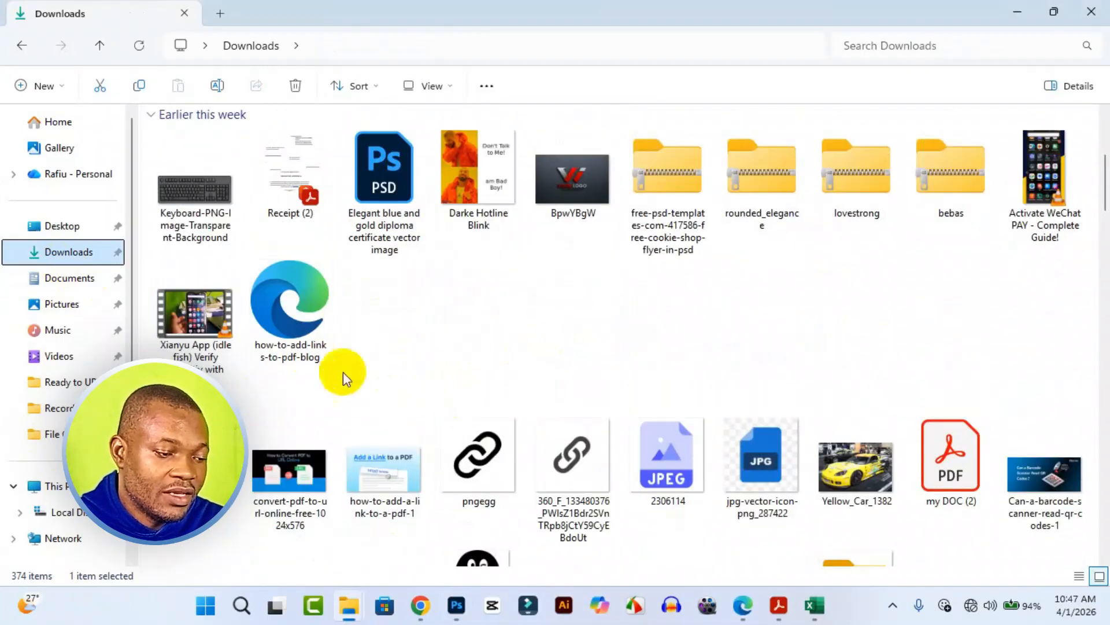
scroll(776, 402, down, 5)
scroll(648, 437, down, 3)
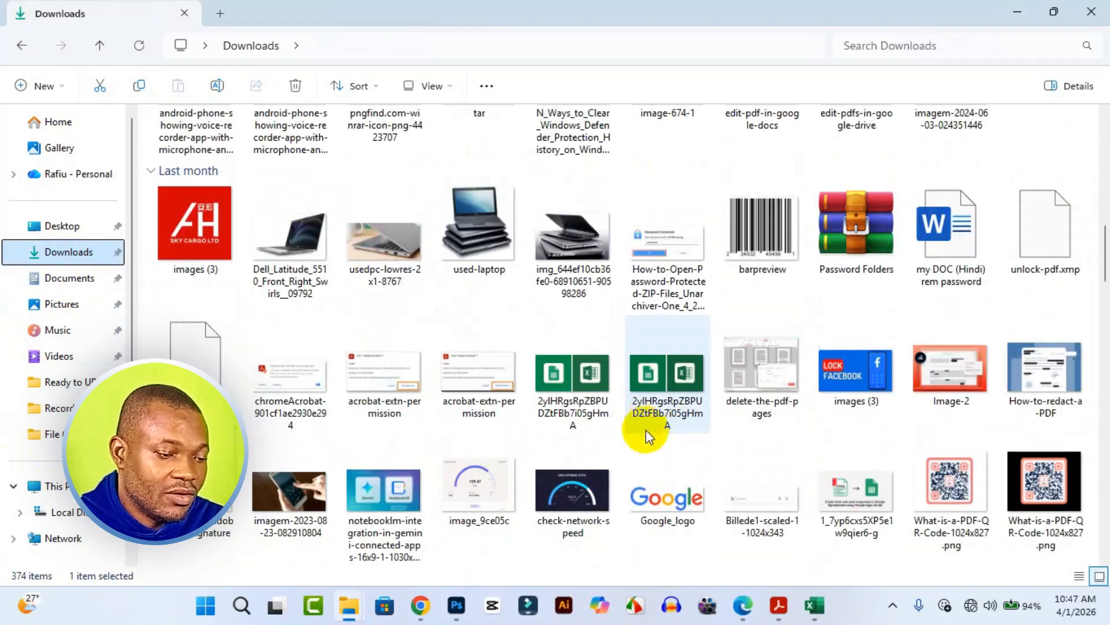
scroll(608, 448, down, 4)
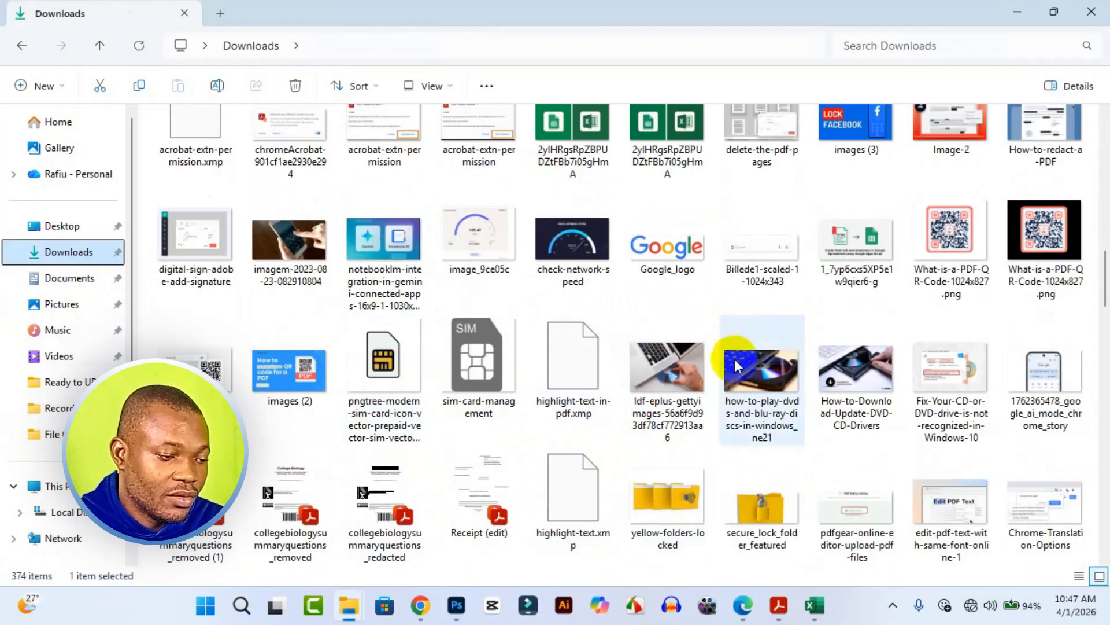
scroll(736, 321, down, 8)
scroll(720, 345, up, 6)
click(667, 174)
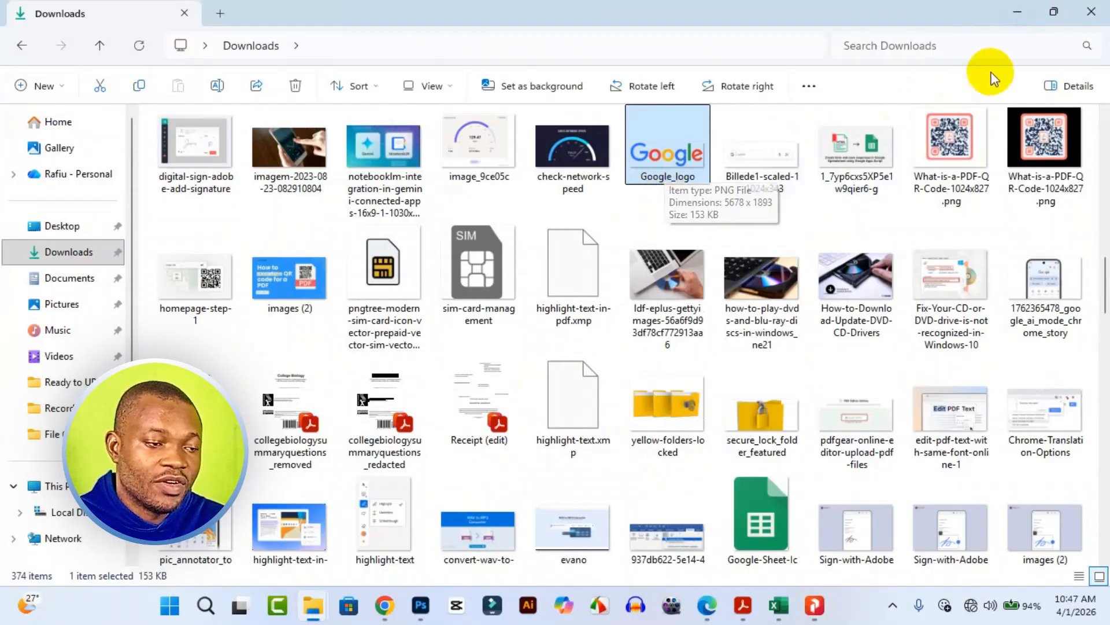
Restore the Downloads window to a smaller size and arrange it over the canvas with Photoshop visible behind it
double_click(968, 17)
drag(1004, 178, 646, 266)
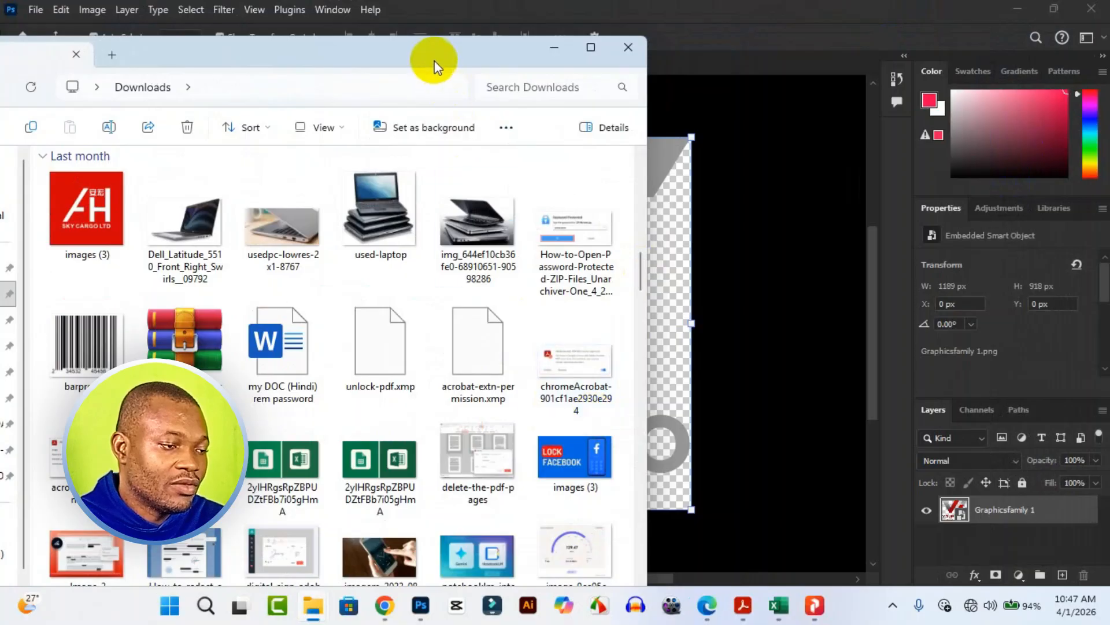
drag(453, 39, 615, 137)
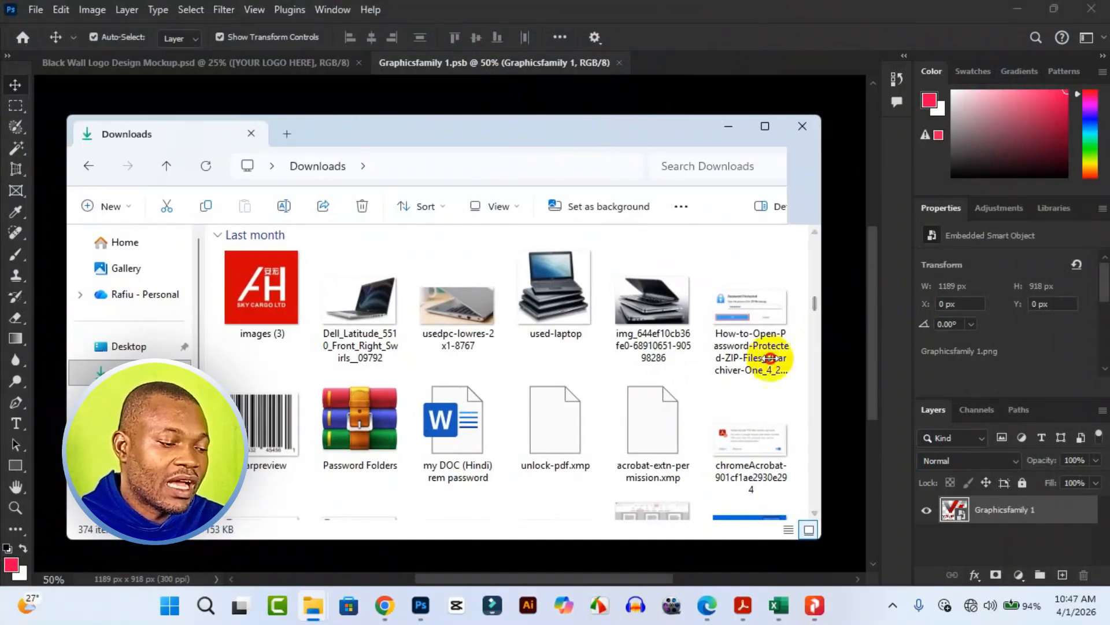
drag(818, 348, 679, 367)
Place the Google_logo image from Downloads into Graphicsfamily 1.psb at its default fitted size
scroll(525, 369, down, 10)
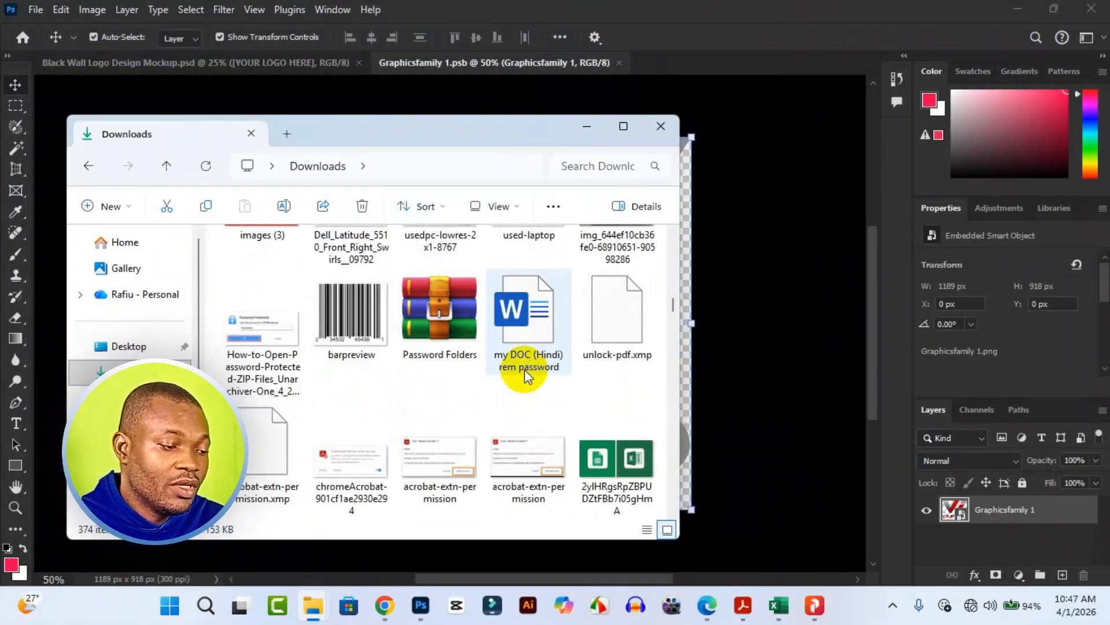
scroll(505, 383, down, 10)
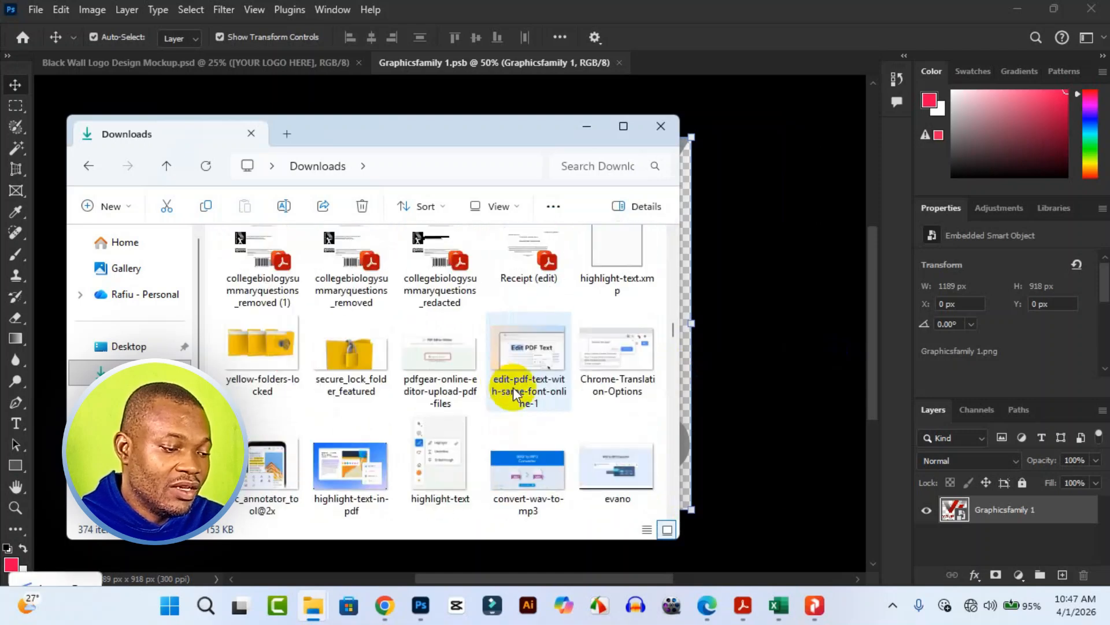
scroll(513, 387, down, 10)
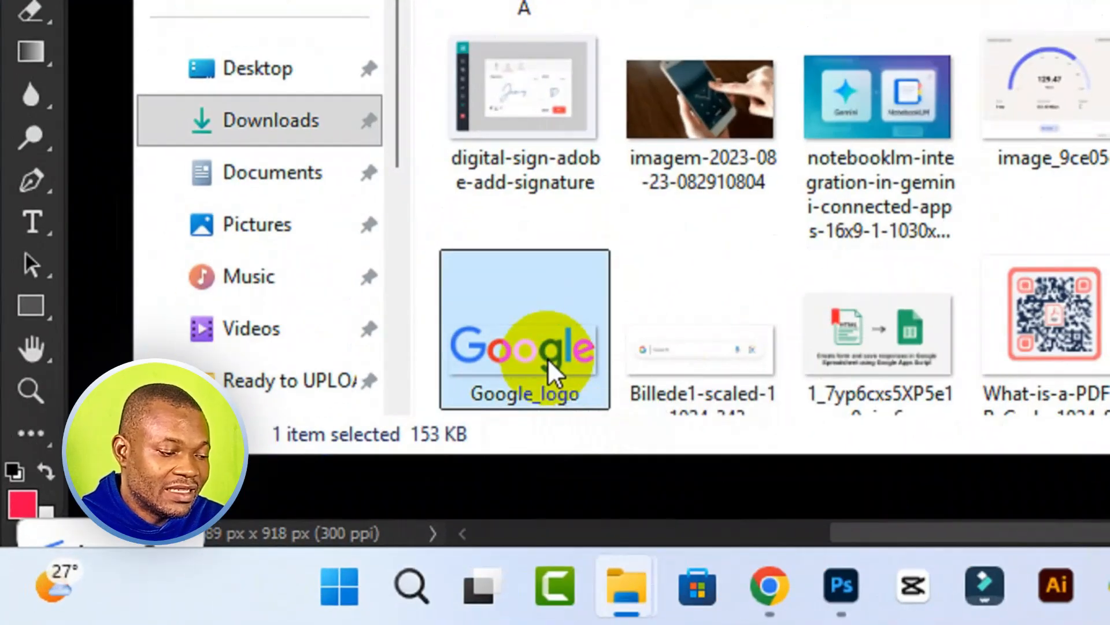
drag(273, 491, 788, 399)
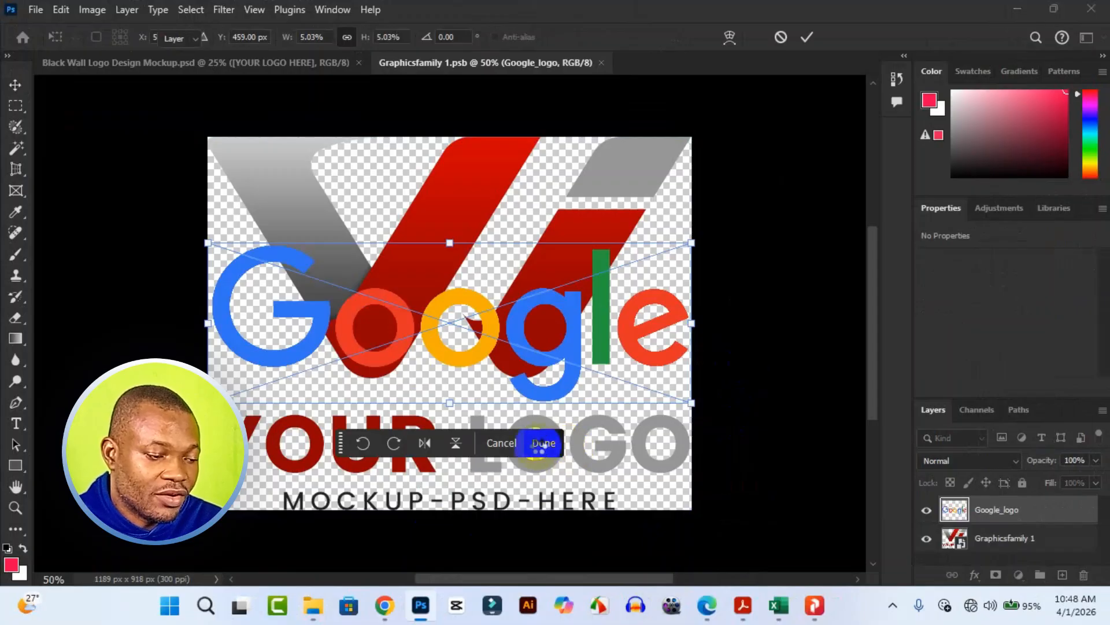
click(539, 444)
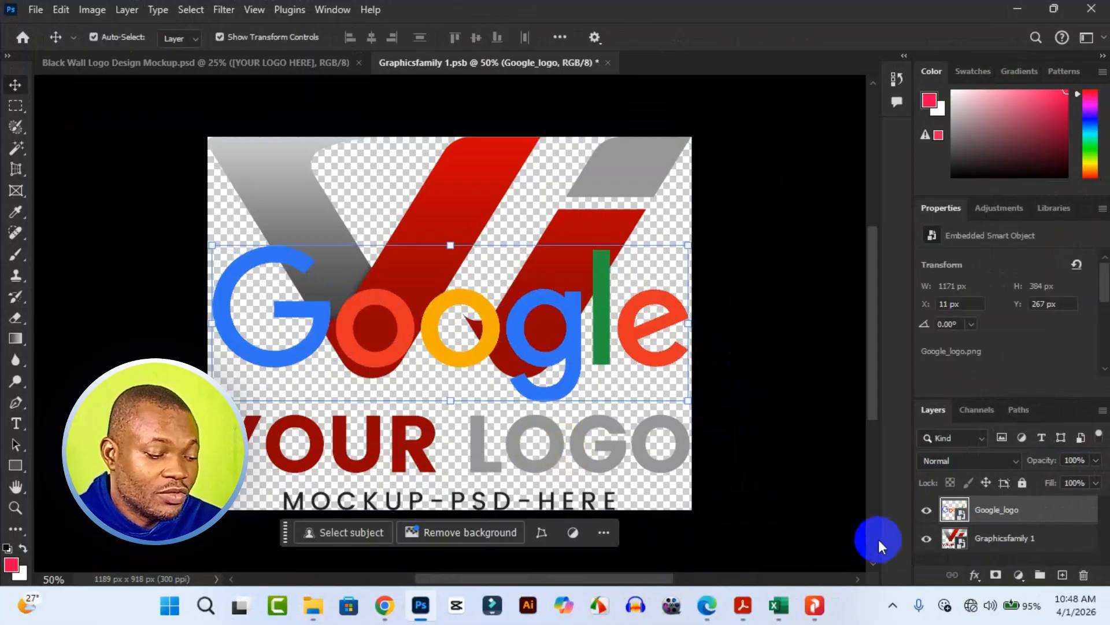
Hide the original Graphicsfamily 1 logo layer and close Graphicsfamily 1.psb, saving the changes
click(929, 541)
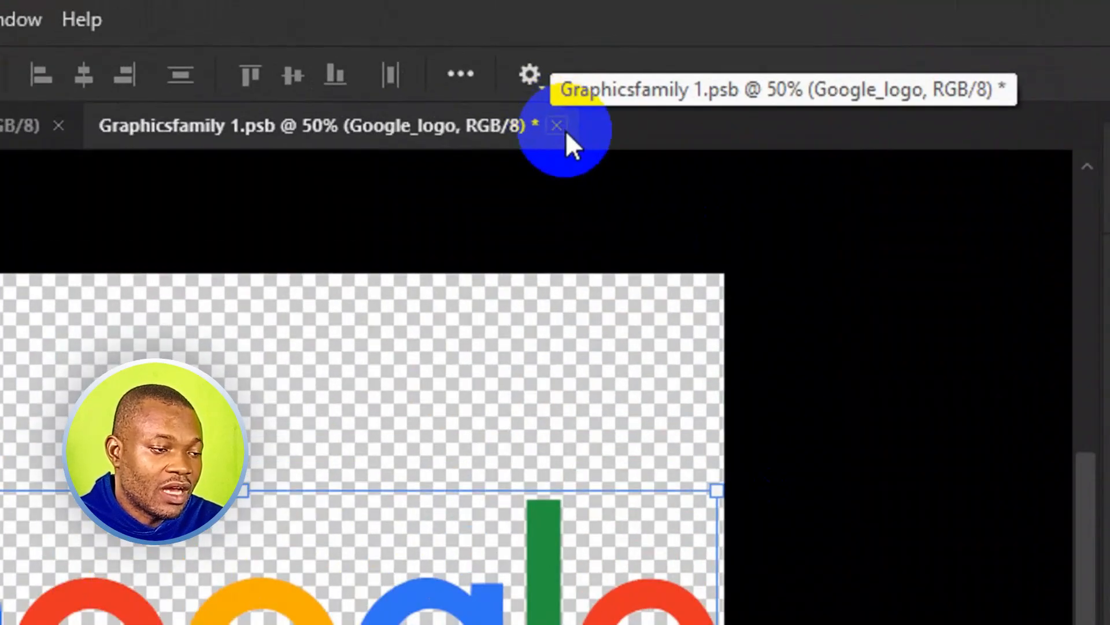
click(608, 63)
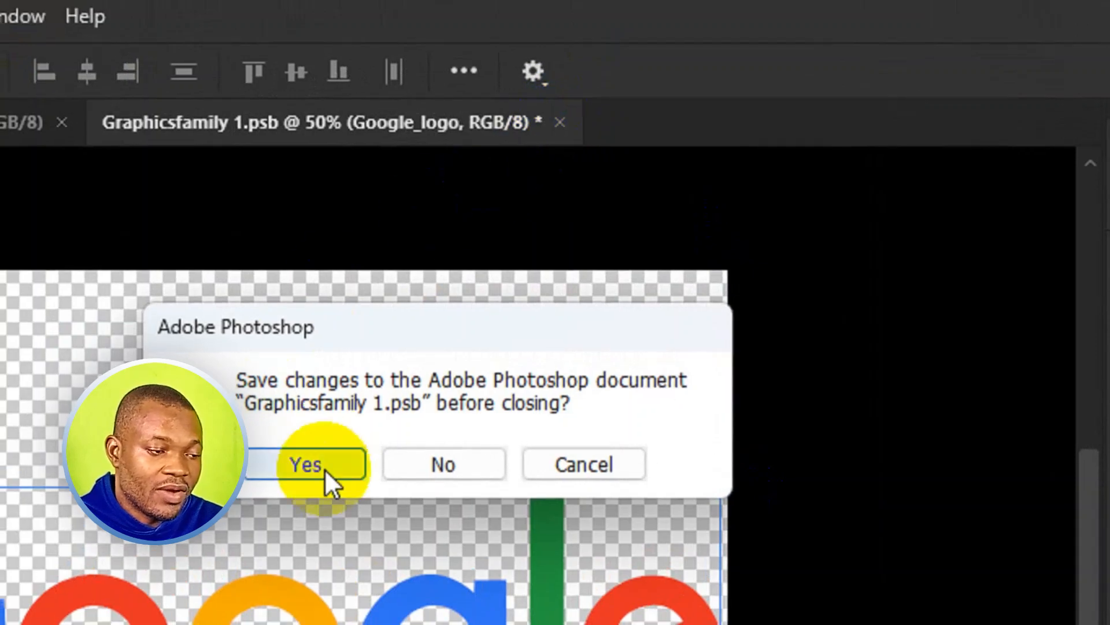
click(325, 469)
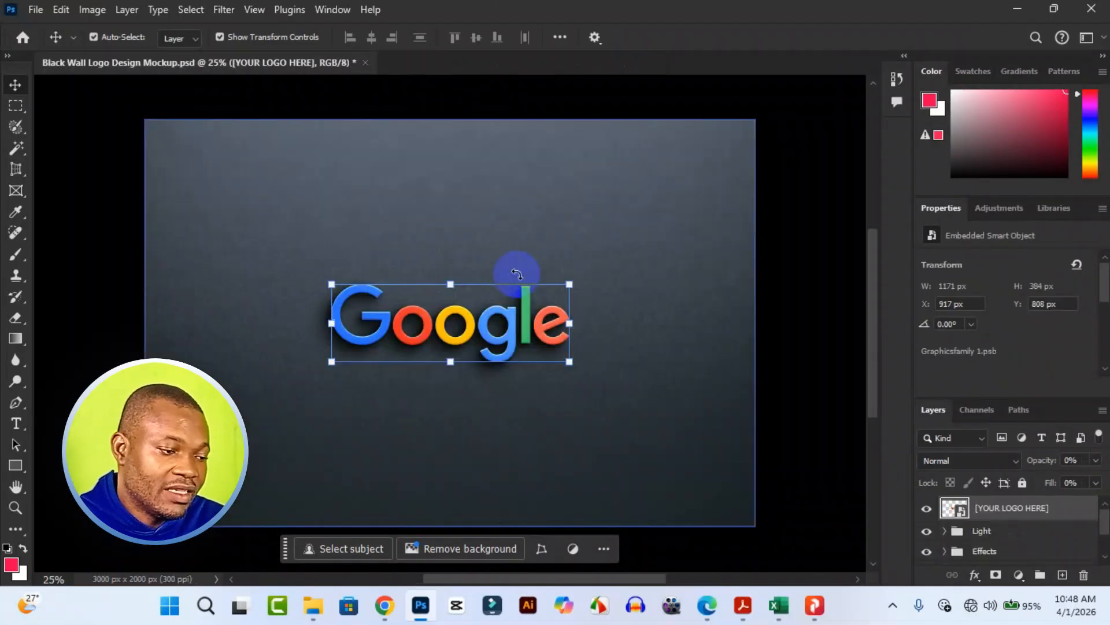
Scale the [YOUR LOGO HERE] smart object up proportionally to about 173%, centred on the canvas, and apply the transform
key(ctrl+t)
drag(457, 260, 465, 230)
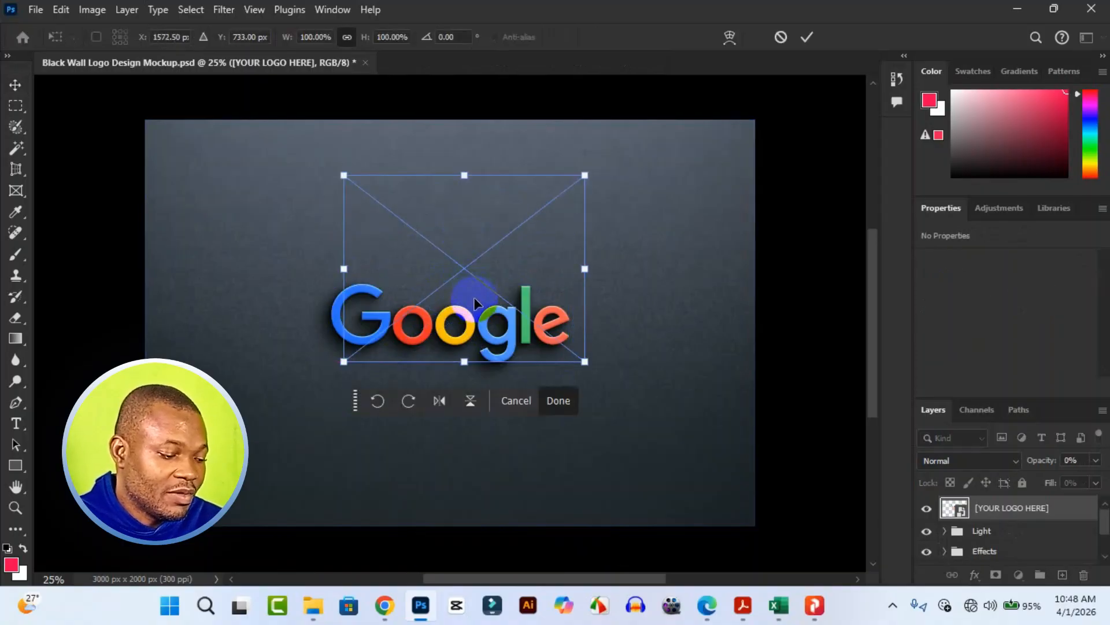
key(ctrl+z)
drag(449, 415, 465, 481)
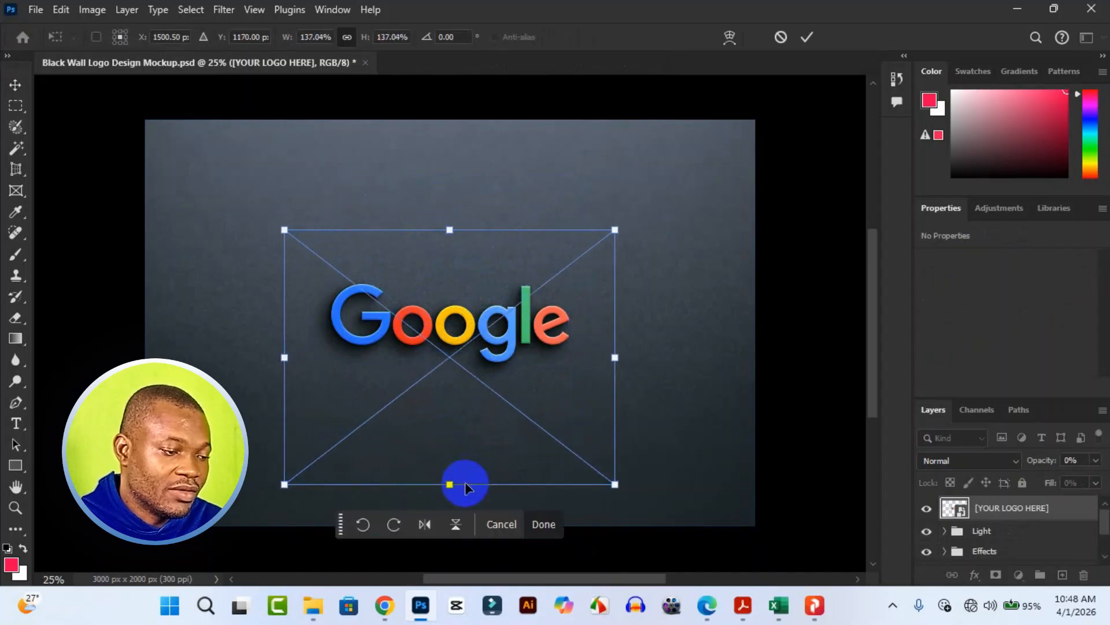
drag(448, 238, 451, 163)
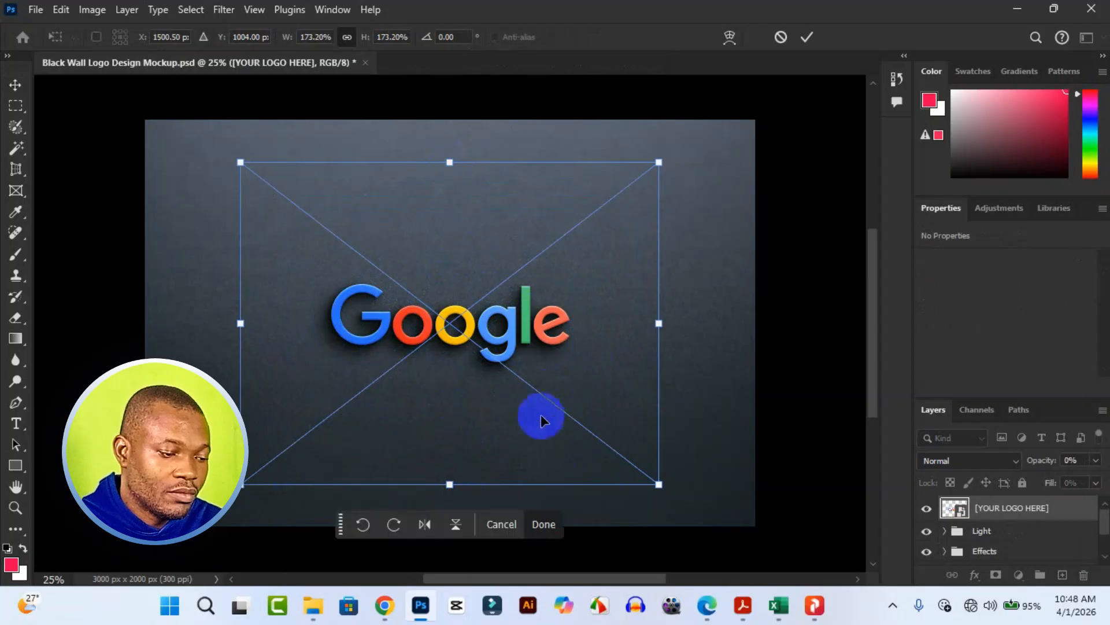
click(543, 524)
key(Return)
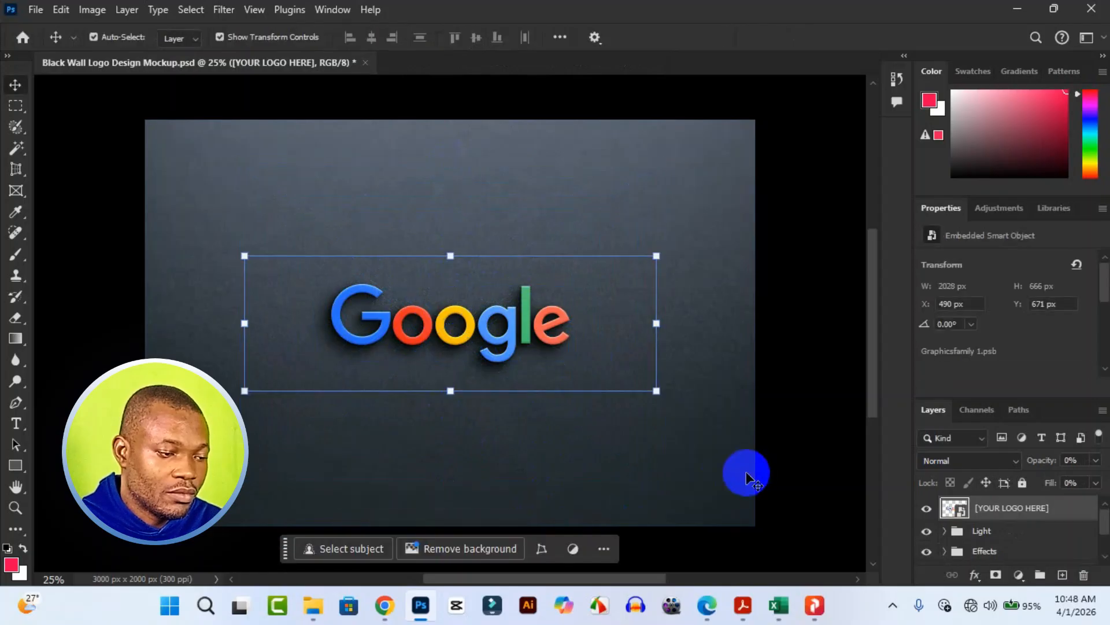
Deselect all layers to clear the transform controls from the mockup
click(472, 386)
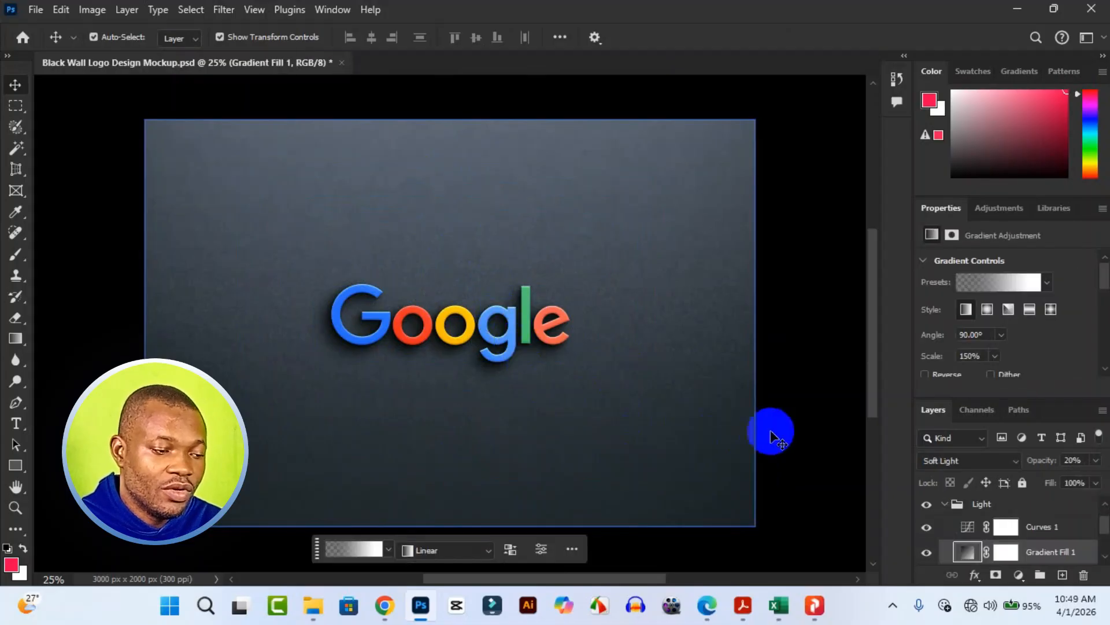
click(797, 451)
click(419, 424)
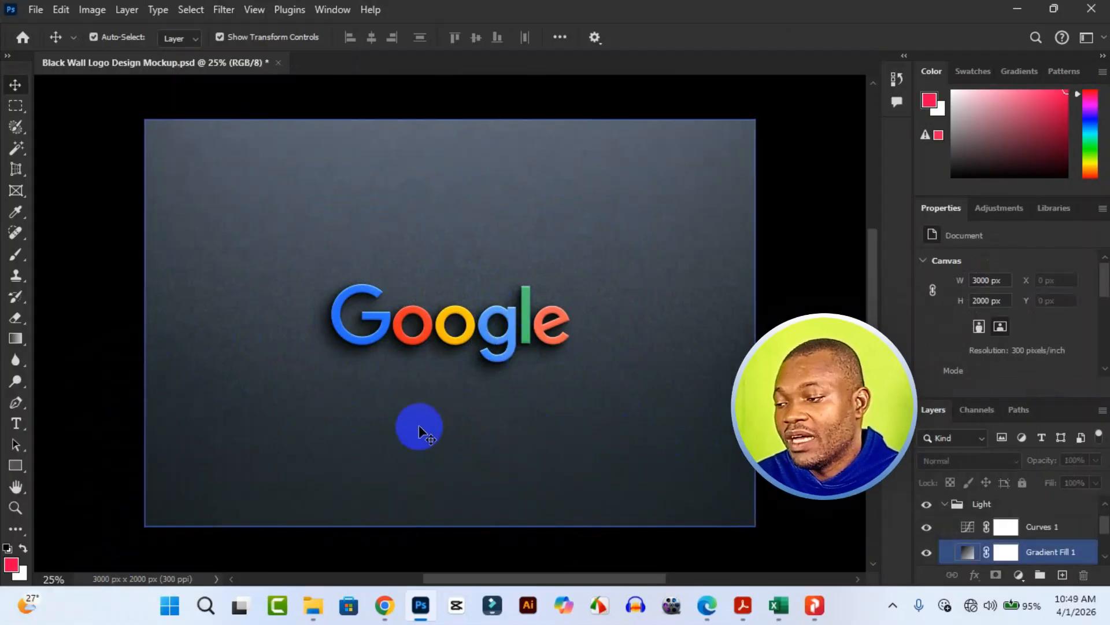
click(59, 179)
click(225, 277)
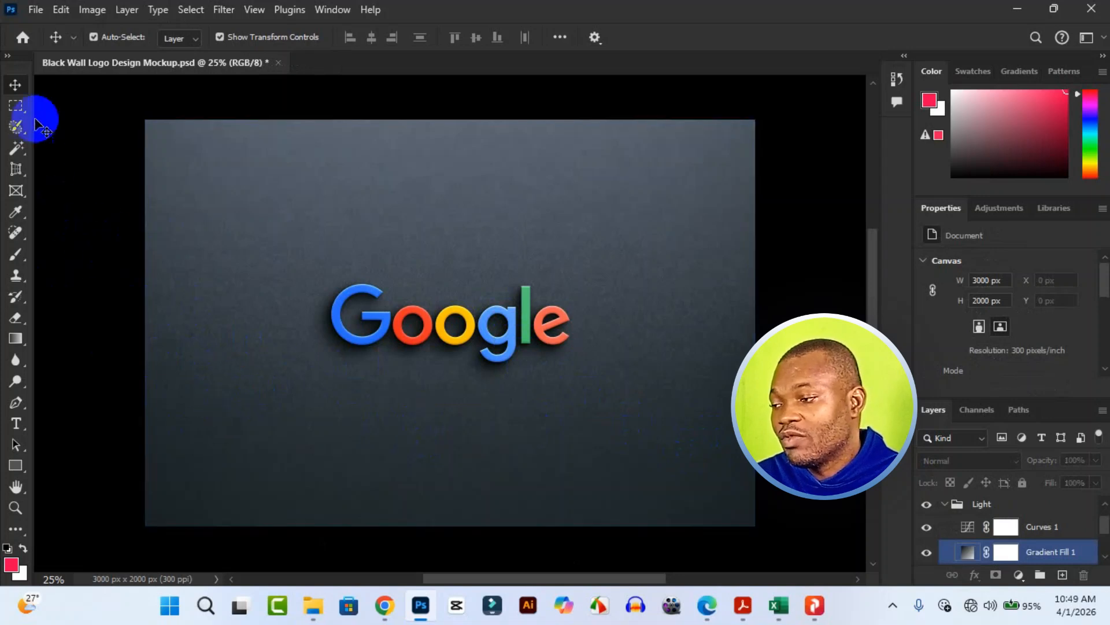
click(43, 152)
Start saving a copy of the mockup as a JPEG named Black Wall Logo Design Mockup copy, with the Desktop as destination
click(34, 10)
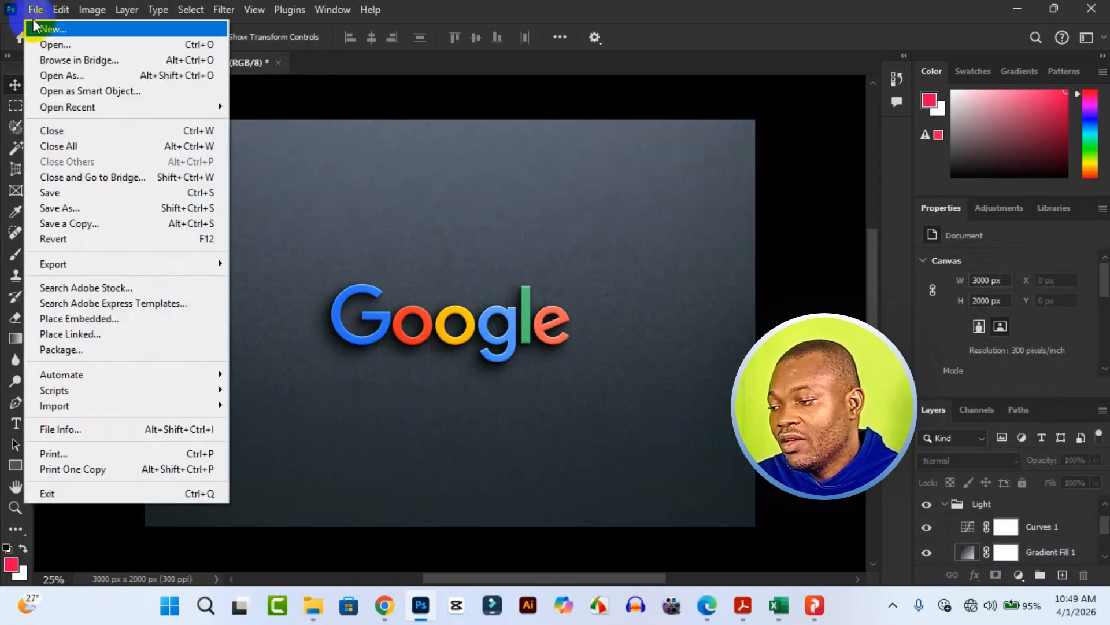
click(75, 224)
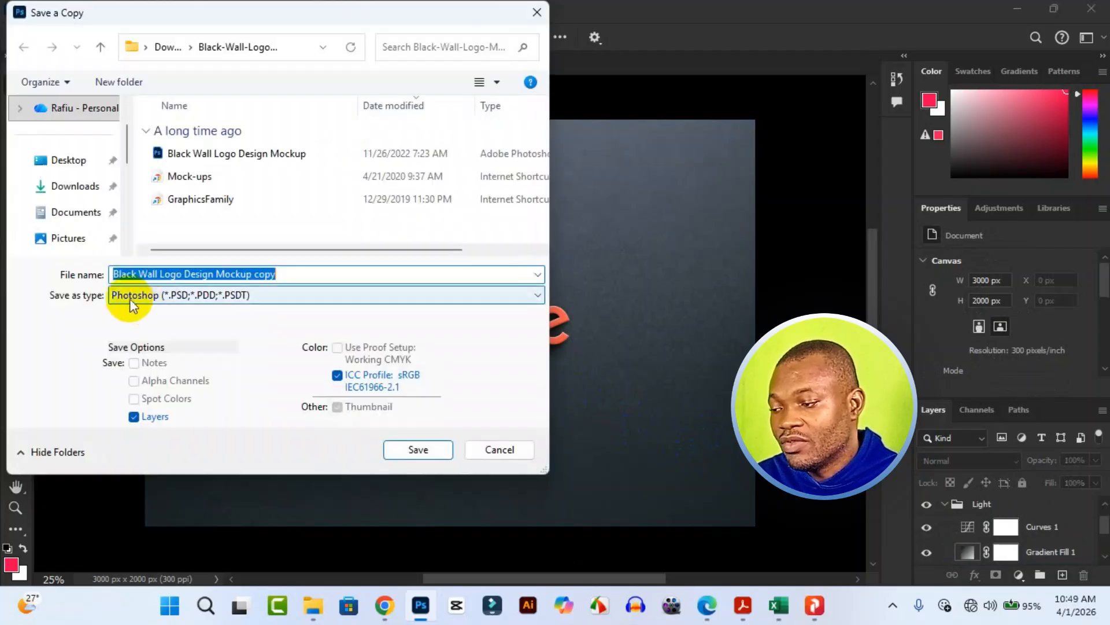
click(133, 298)
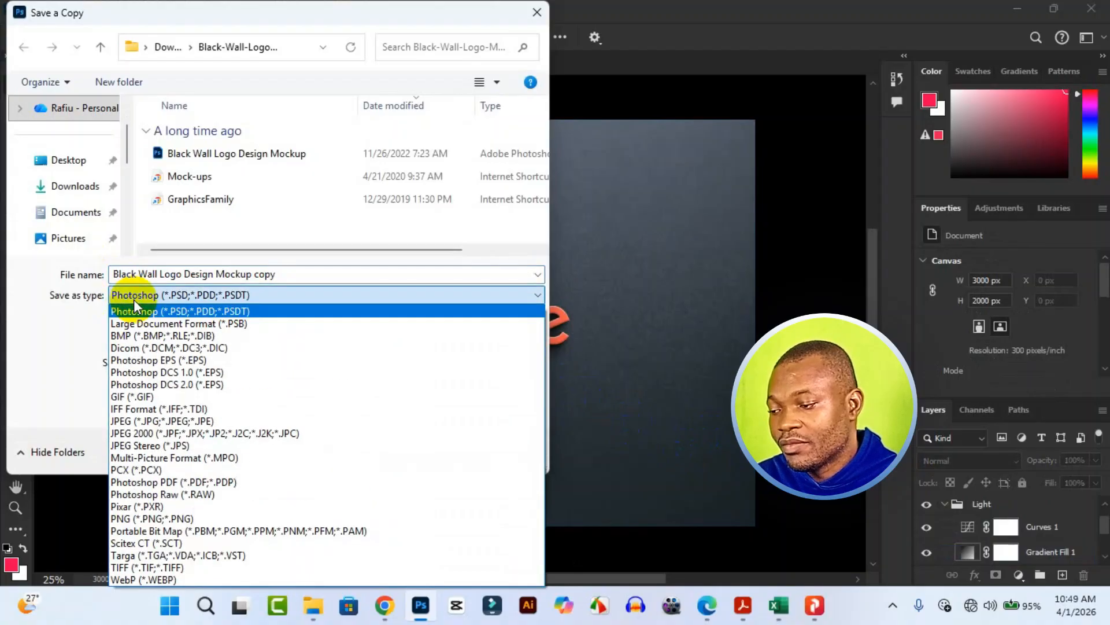
click(166, 423)
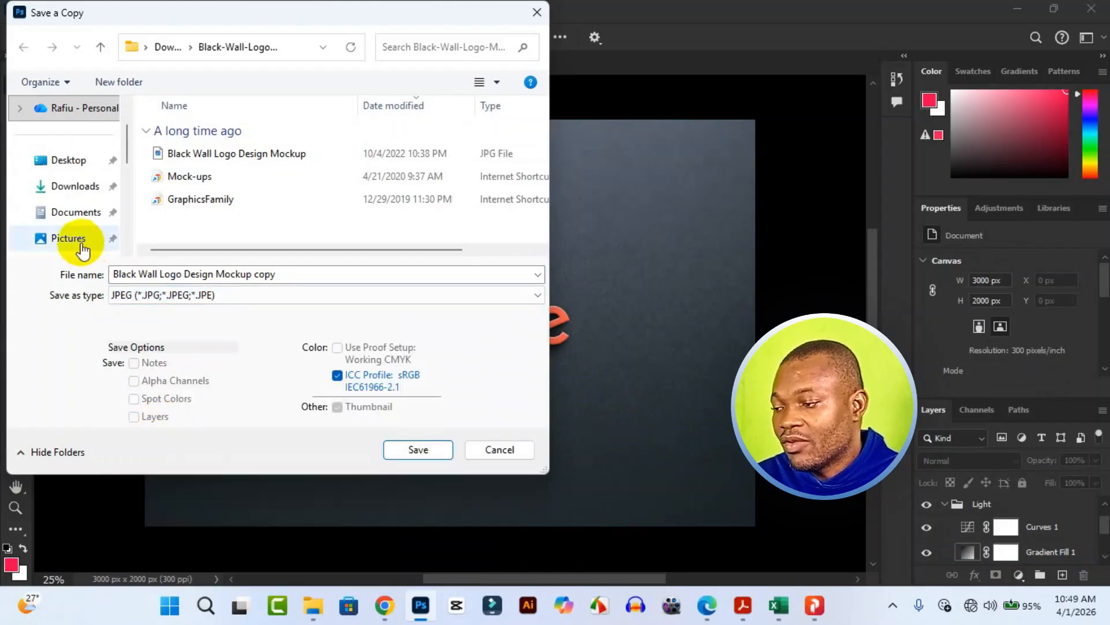
scroll(58, 219, up, 2)
click(80, 222)
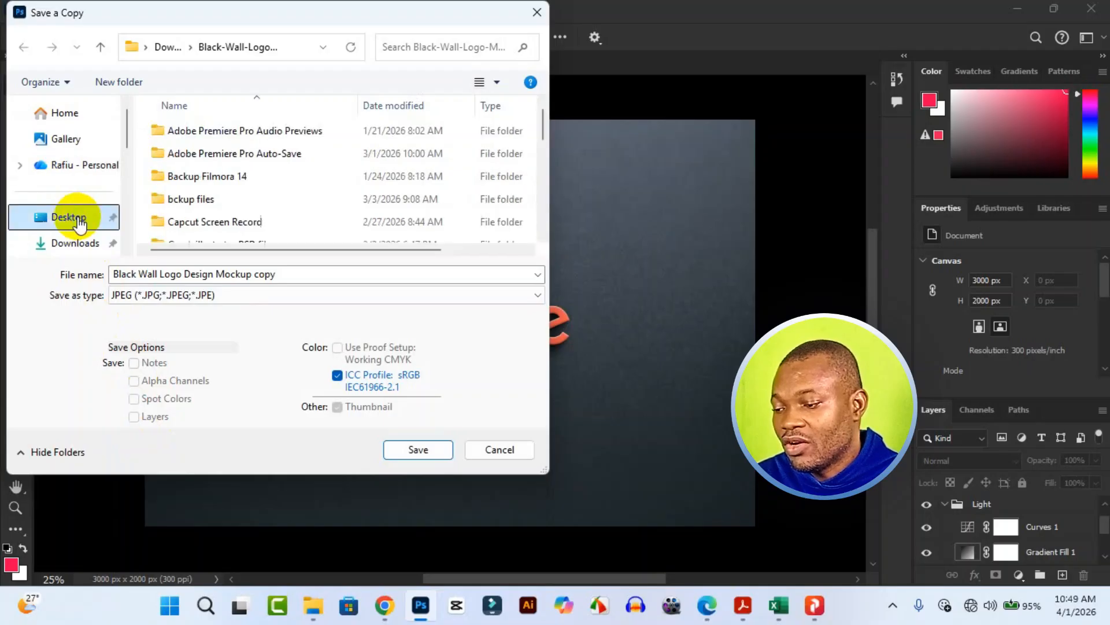
Save the JPEG copy at Maximum quality, 12
click(399, 450)
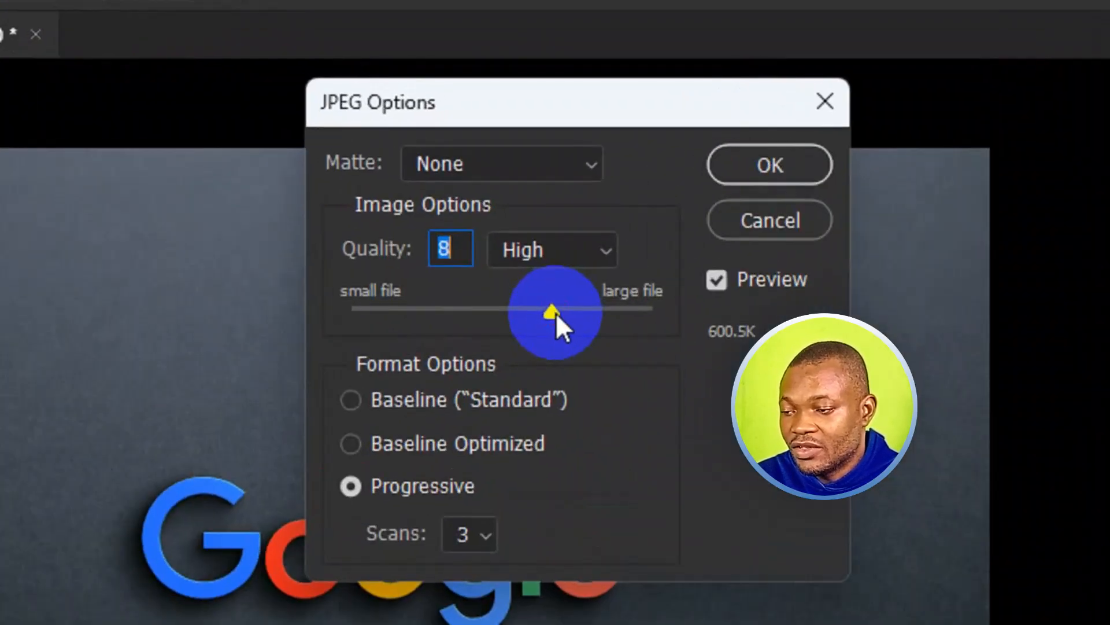
drag(539, 205, 595, 207)
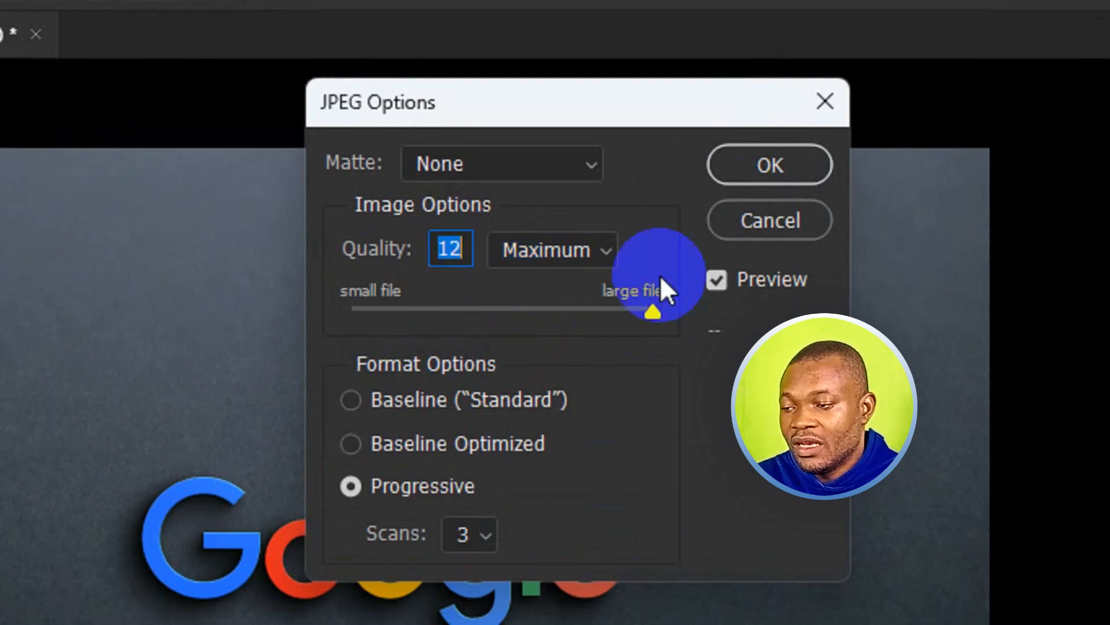
click(758, 162)
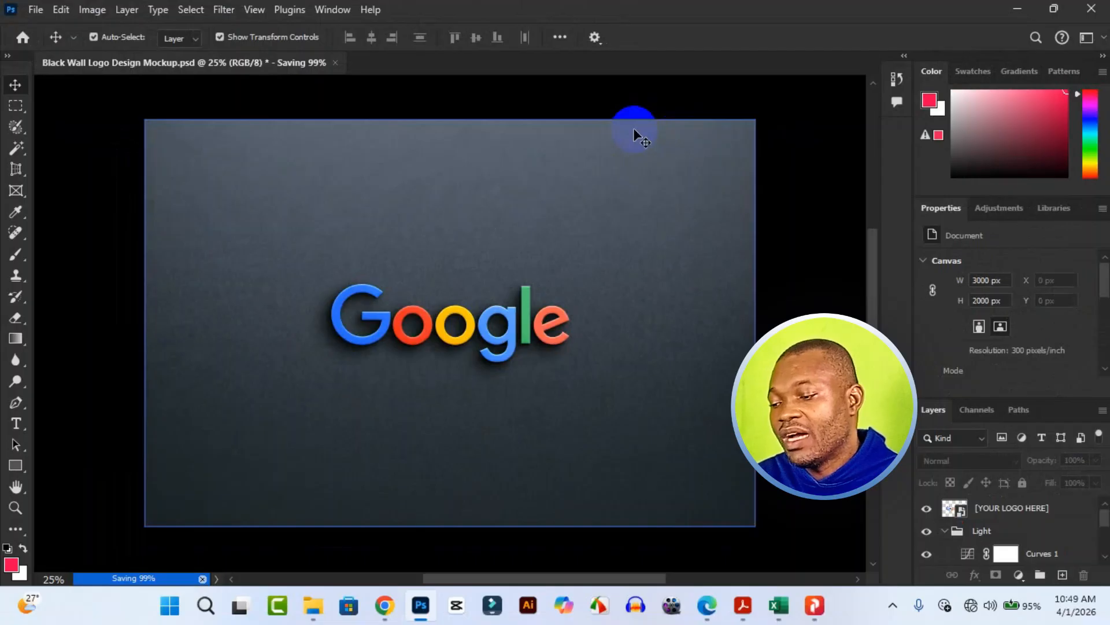
Minimize the Photoshop and Downloads windows and open the exported Black Wall Logo Design Mockup copy from the desktop
click(1018, 9)
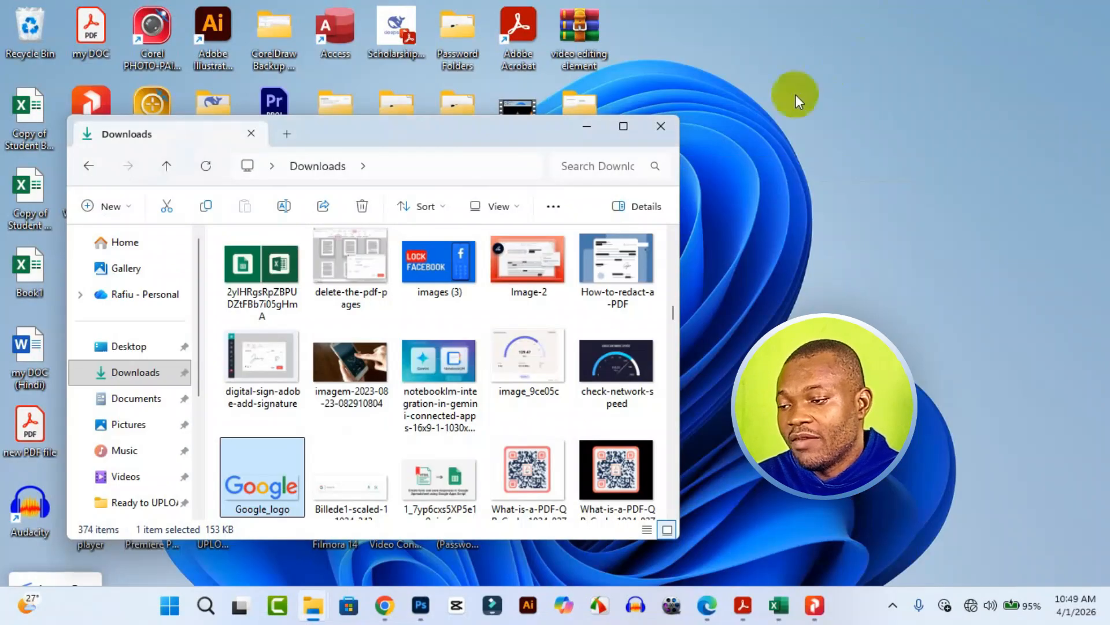
click(587, 128)
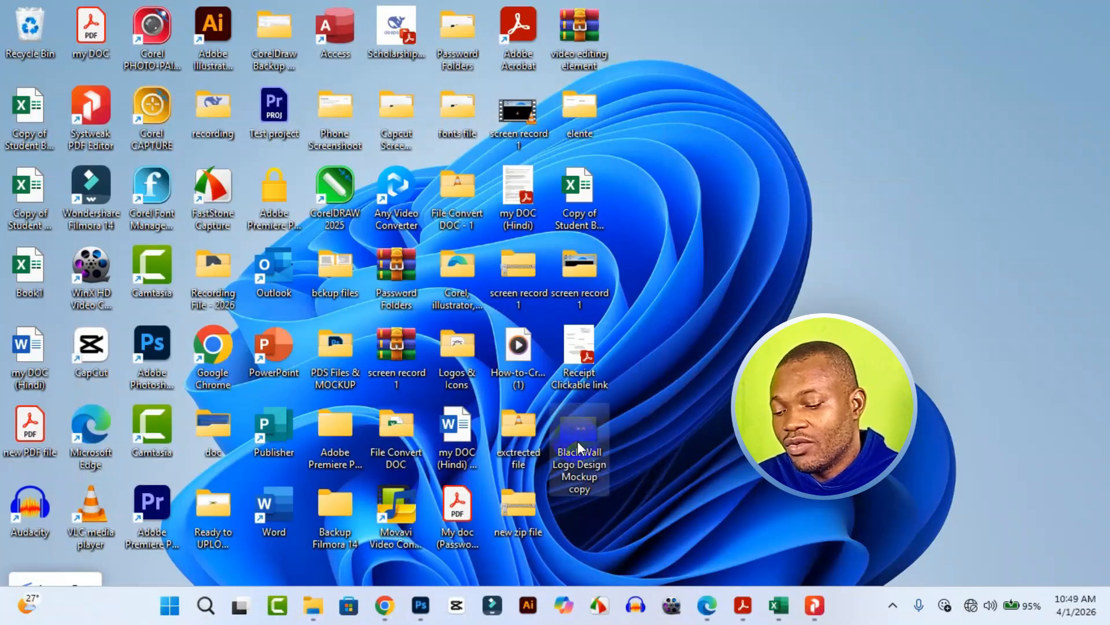
double_click(577, 441)
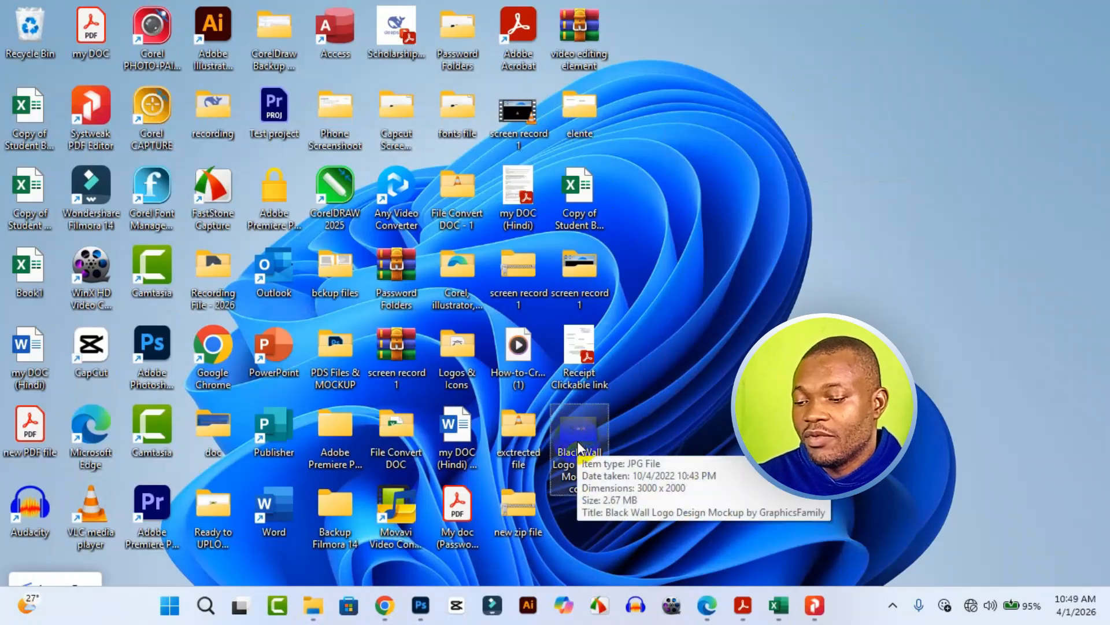